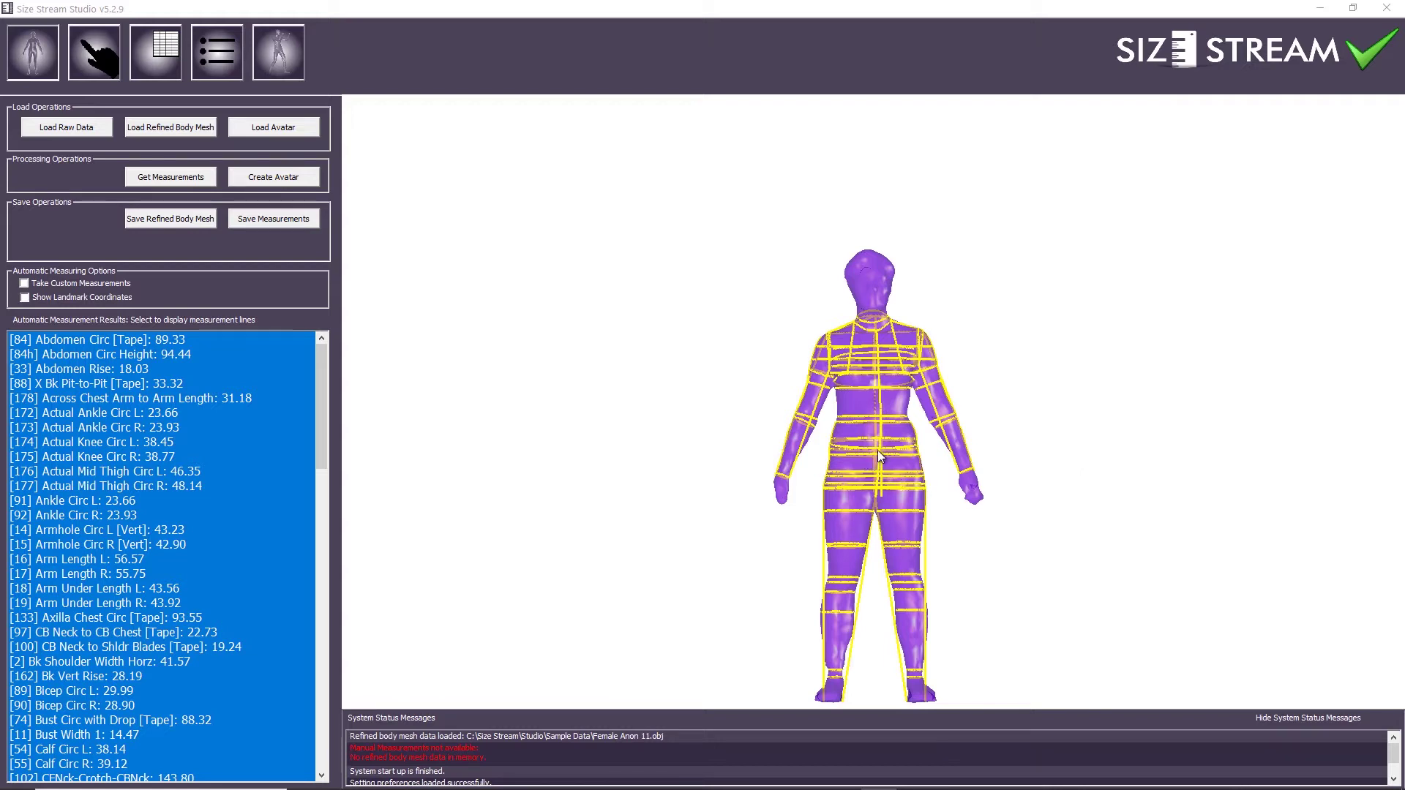
# Rotate the Female Anon 11 body scan to inspect its drawn measurements
pyautogui.moveTo(846, 448)
pyautogui.mouseDown()
pyautogui.moveTo(1167, 451)
pyautogui.moveTo(818, 461)
pyautogui.moveTo(757, 437)
pyautogui.moveTo(890, 438)
pyautogui.moveTo(835, 439)
pyautogui.mouseUp()
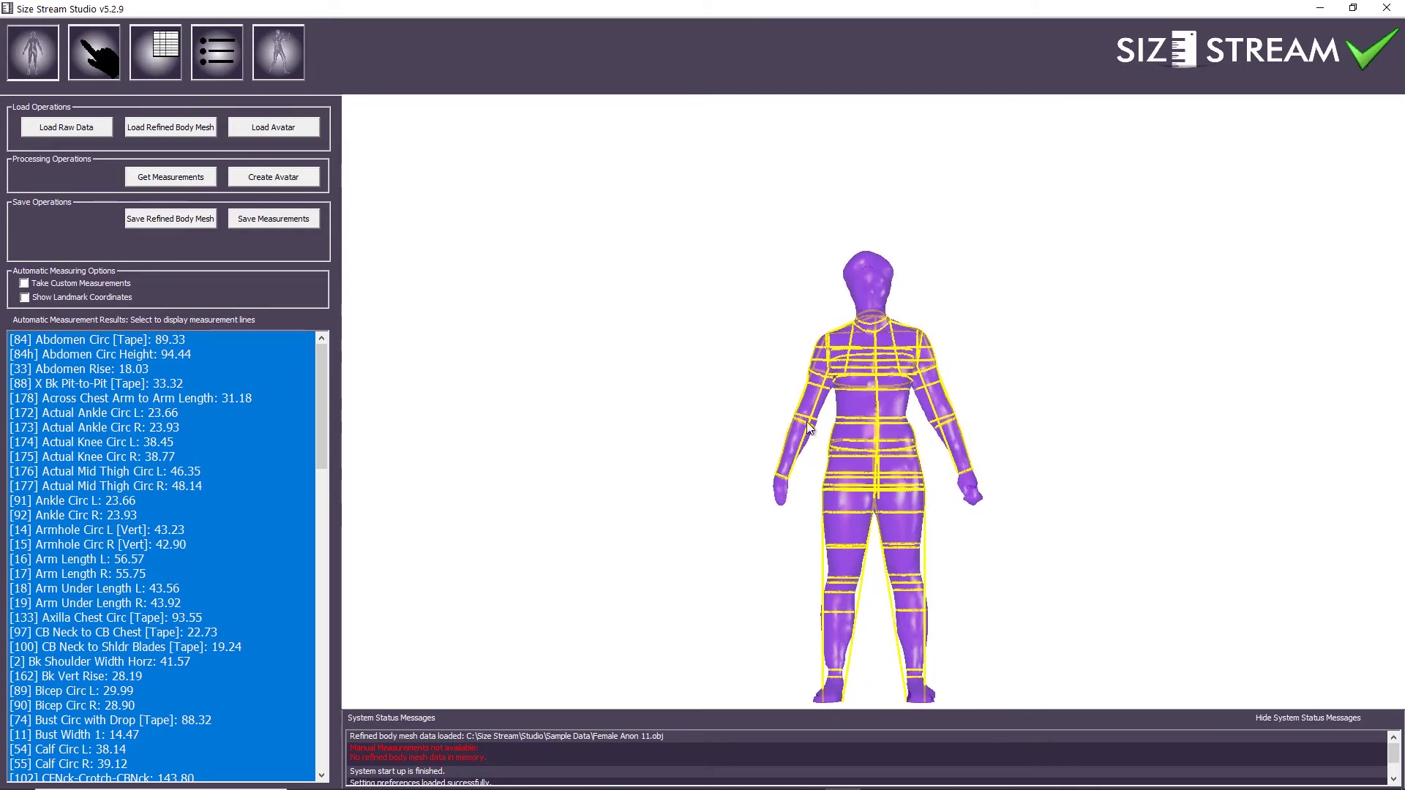
# Show the view and data-load settings with the Default Msrmnt List-2018-V3 list and CM units
pyautogui.click(154, 62)
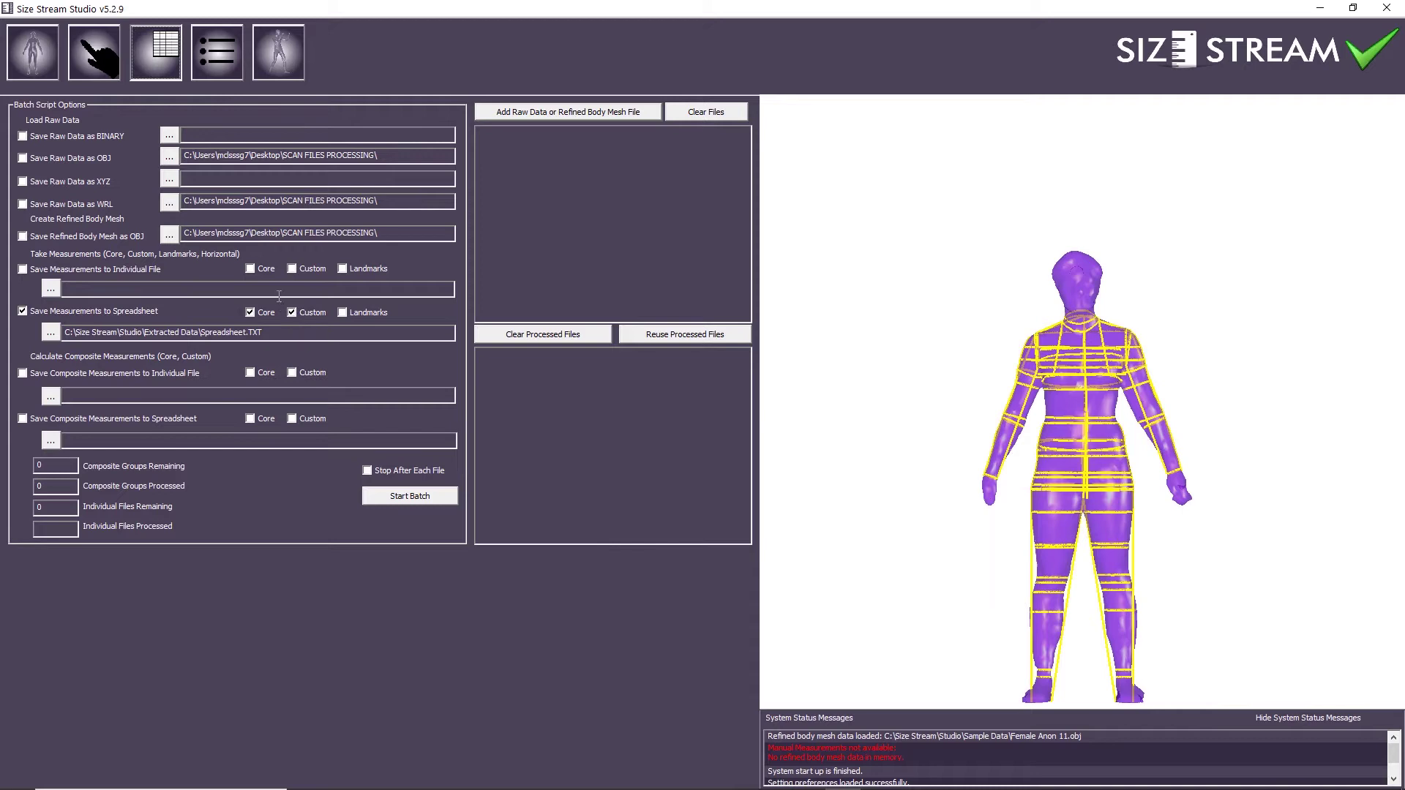
pyautogui.click(213, 68)
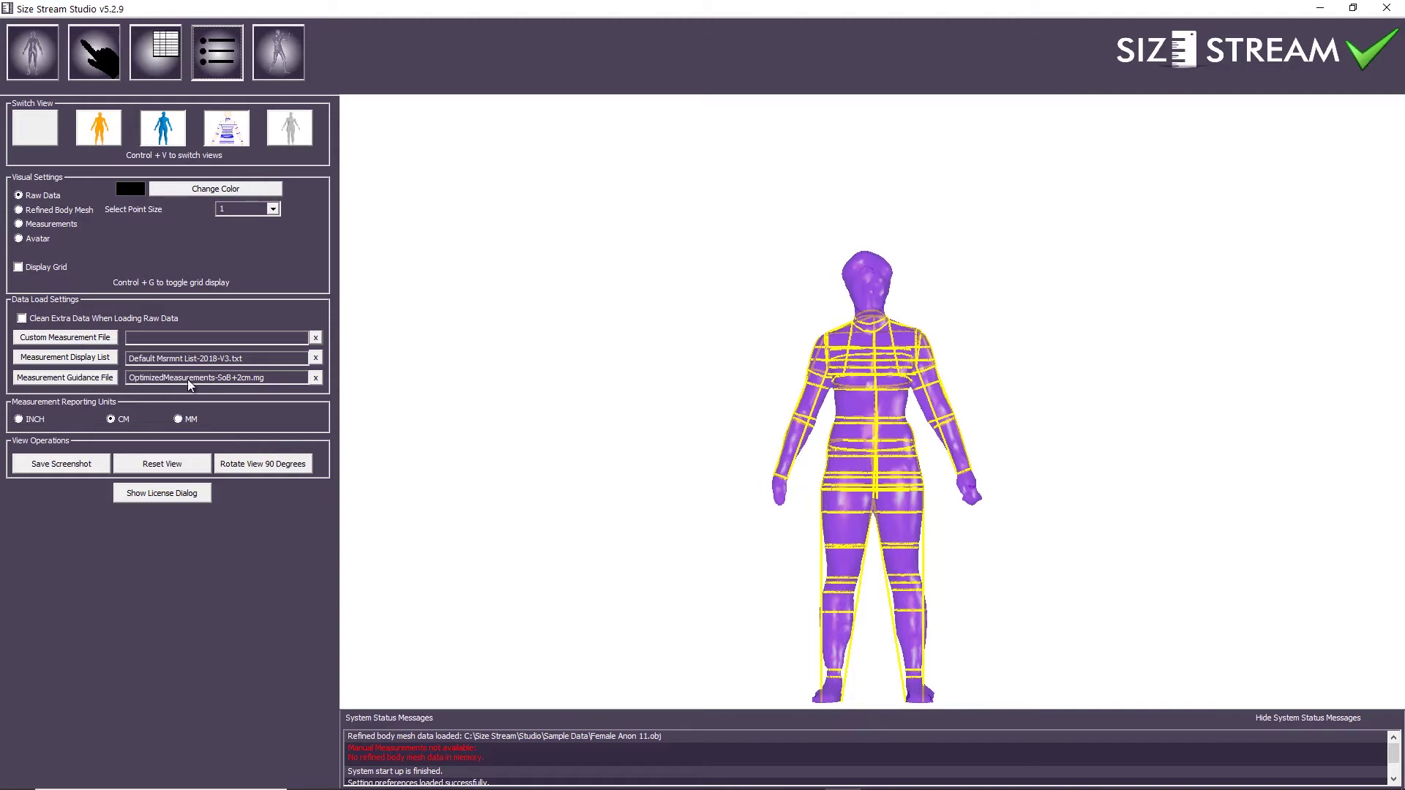
# Uncheck Custom so the batch saves only Core measurements to Spreadsheet.TXT
pyautogui.click(146, 50)
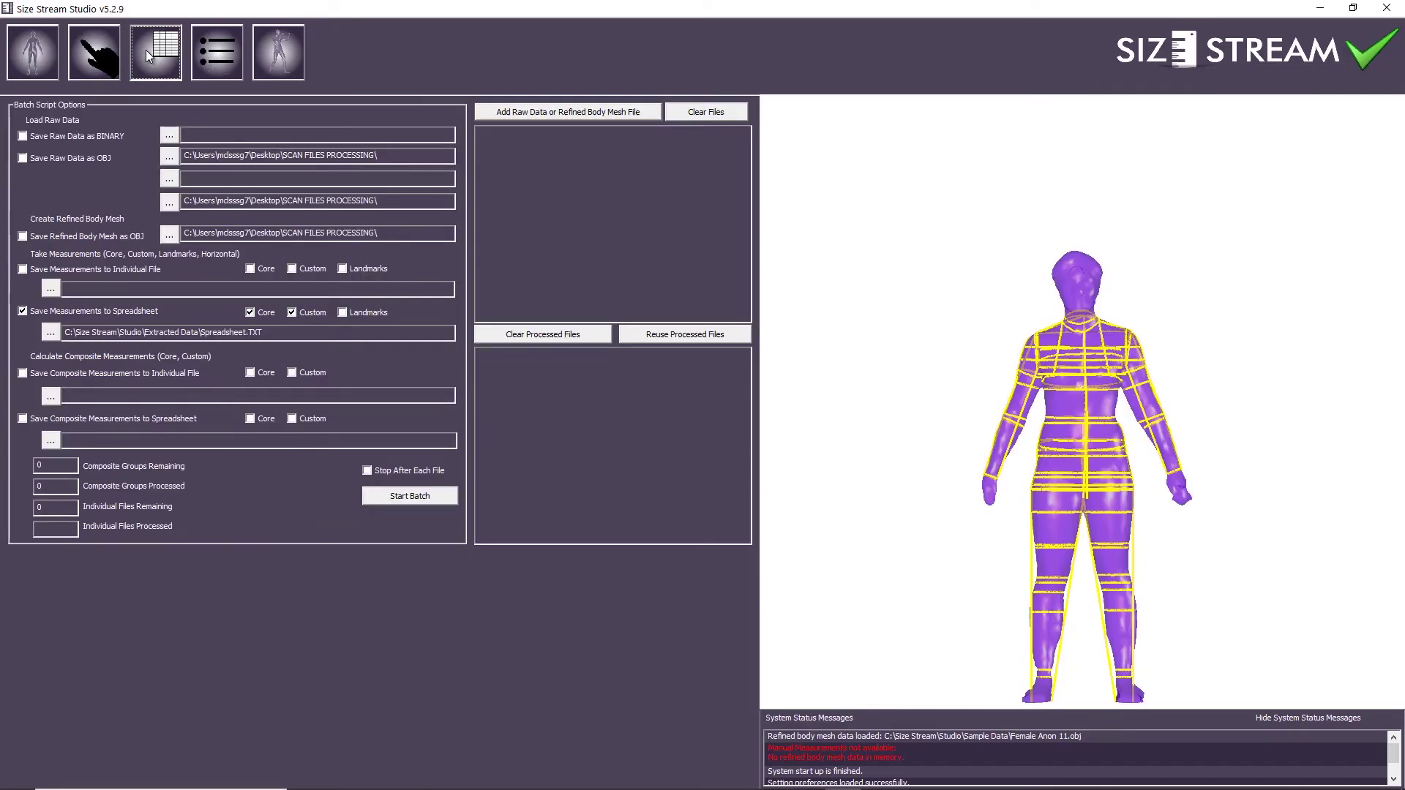
pyautogui.click(293, 313)
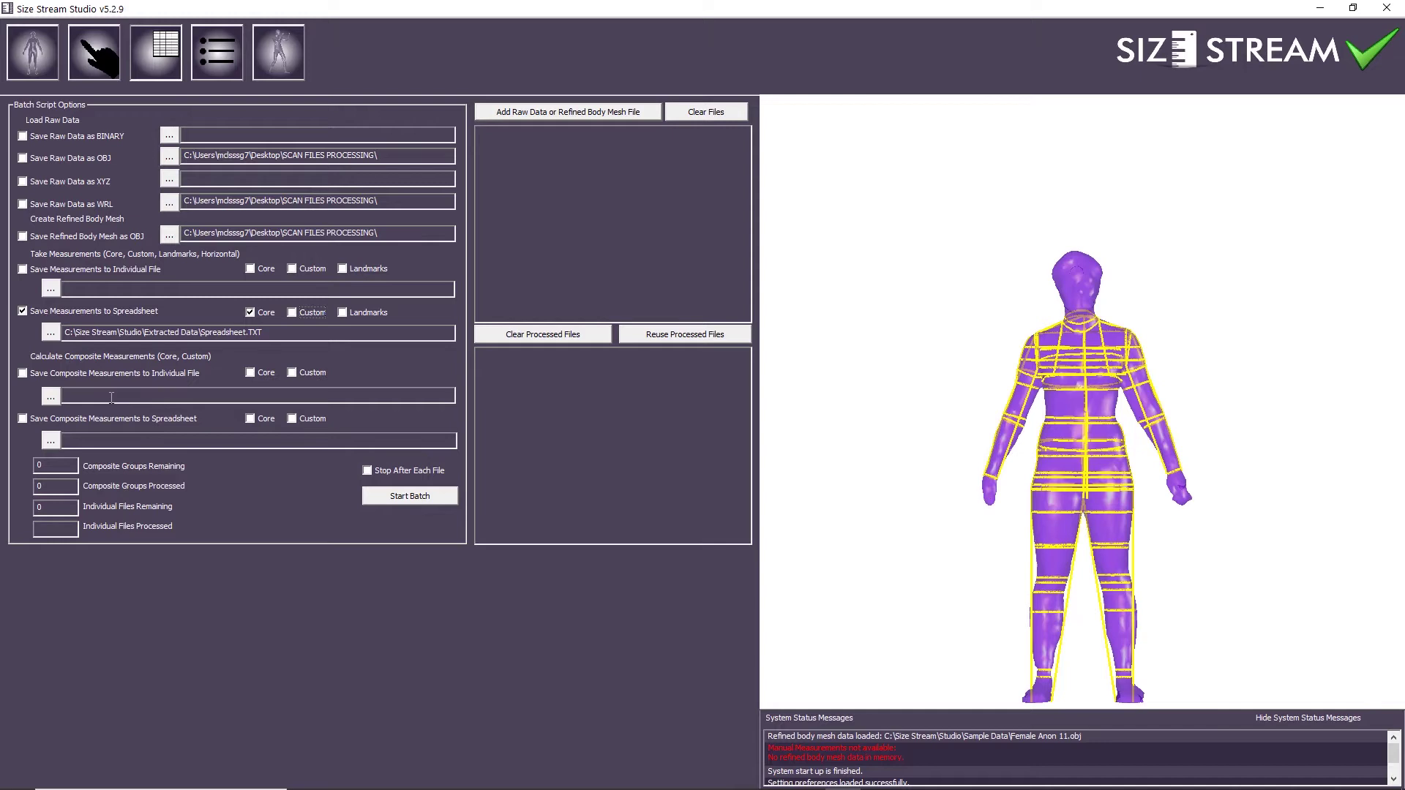
# Add Female Anon 11.obj through 13.obj from Studio\Sample Data to the batch list
pyautogui.click(549, 114)
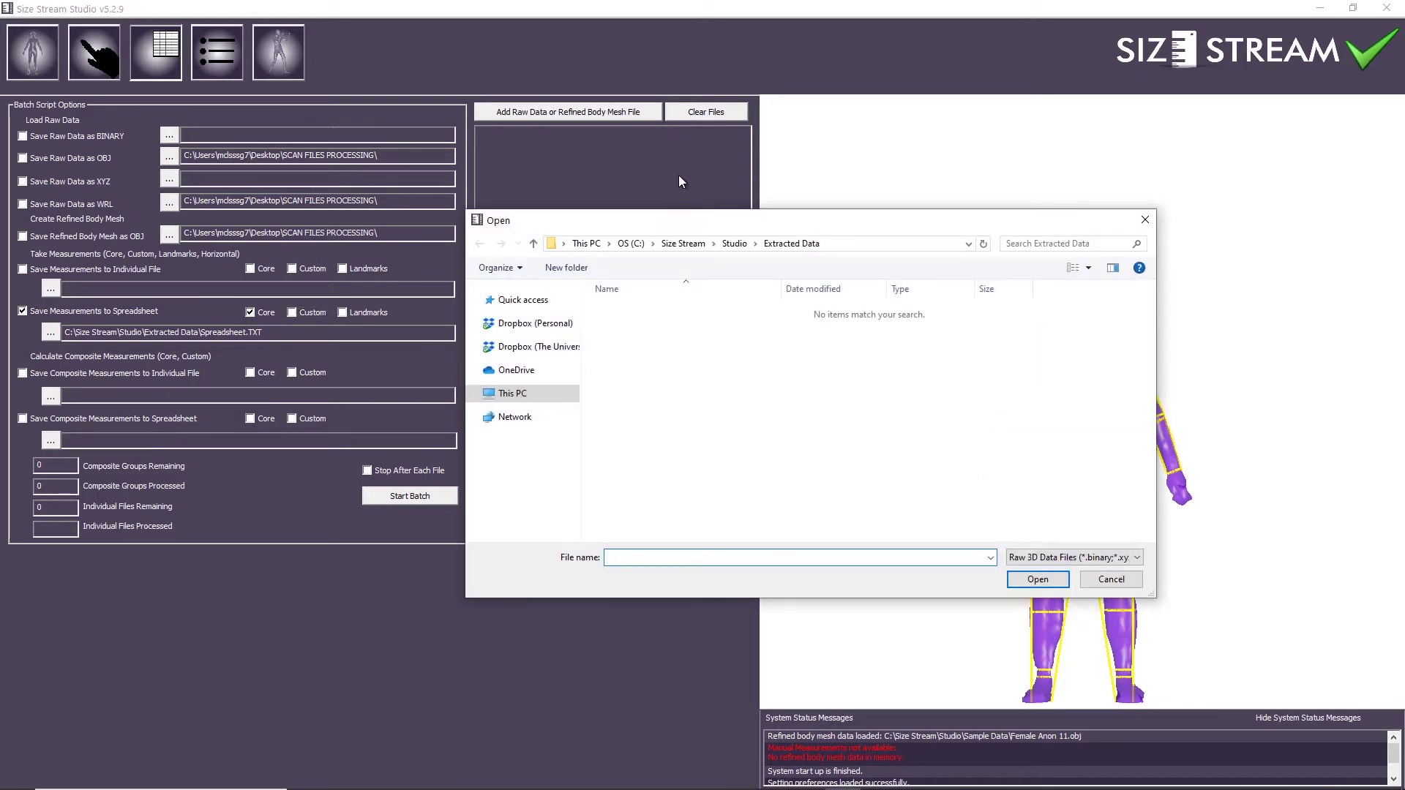
pyautogui.click(732, 244)
pyautogui.doubleClick(623, 372)
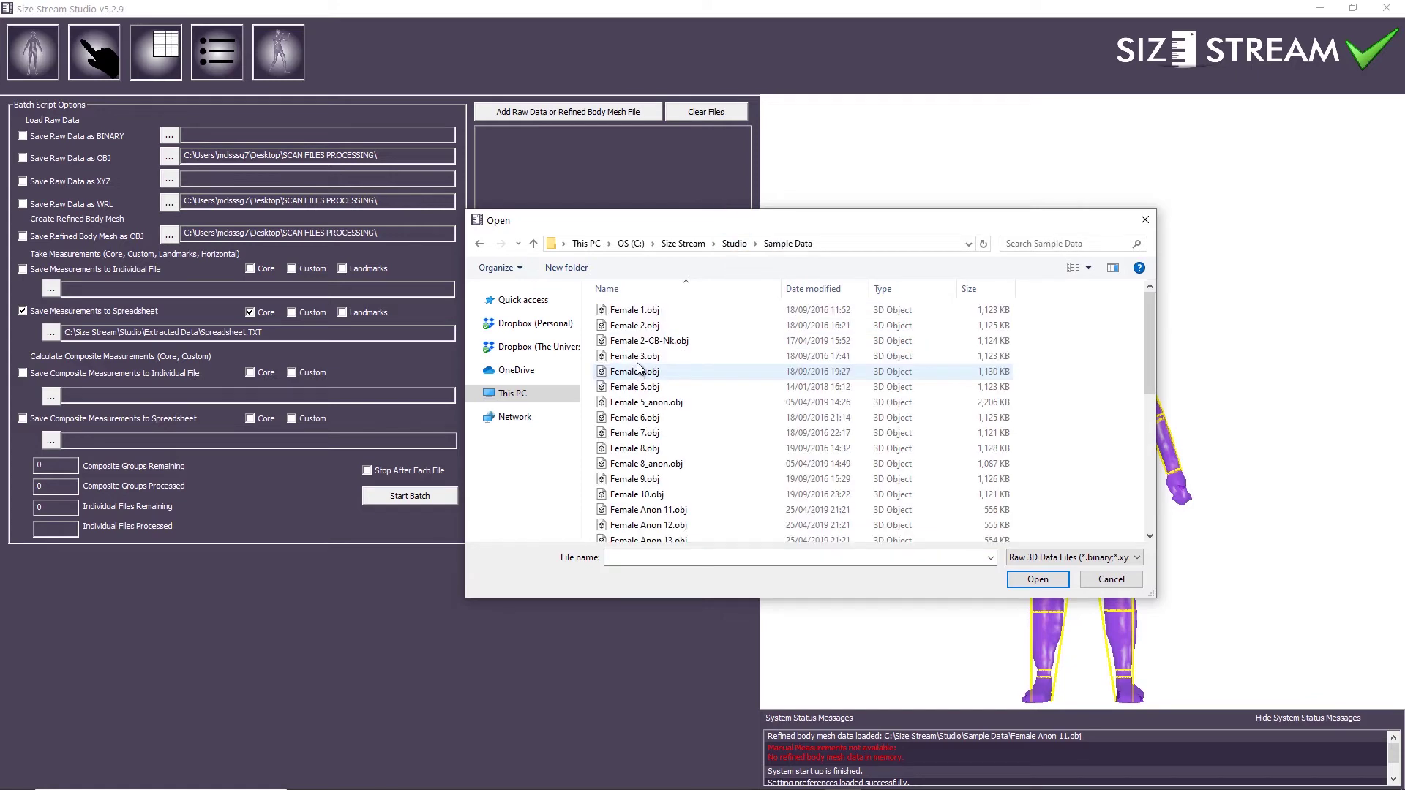
pyautogui.click(674, 513)
pyautogui.scroll(-1, 675, 511)
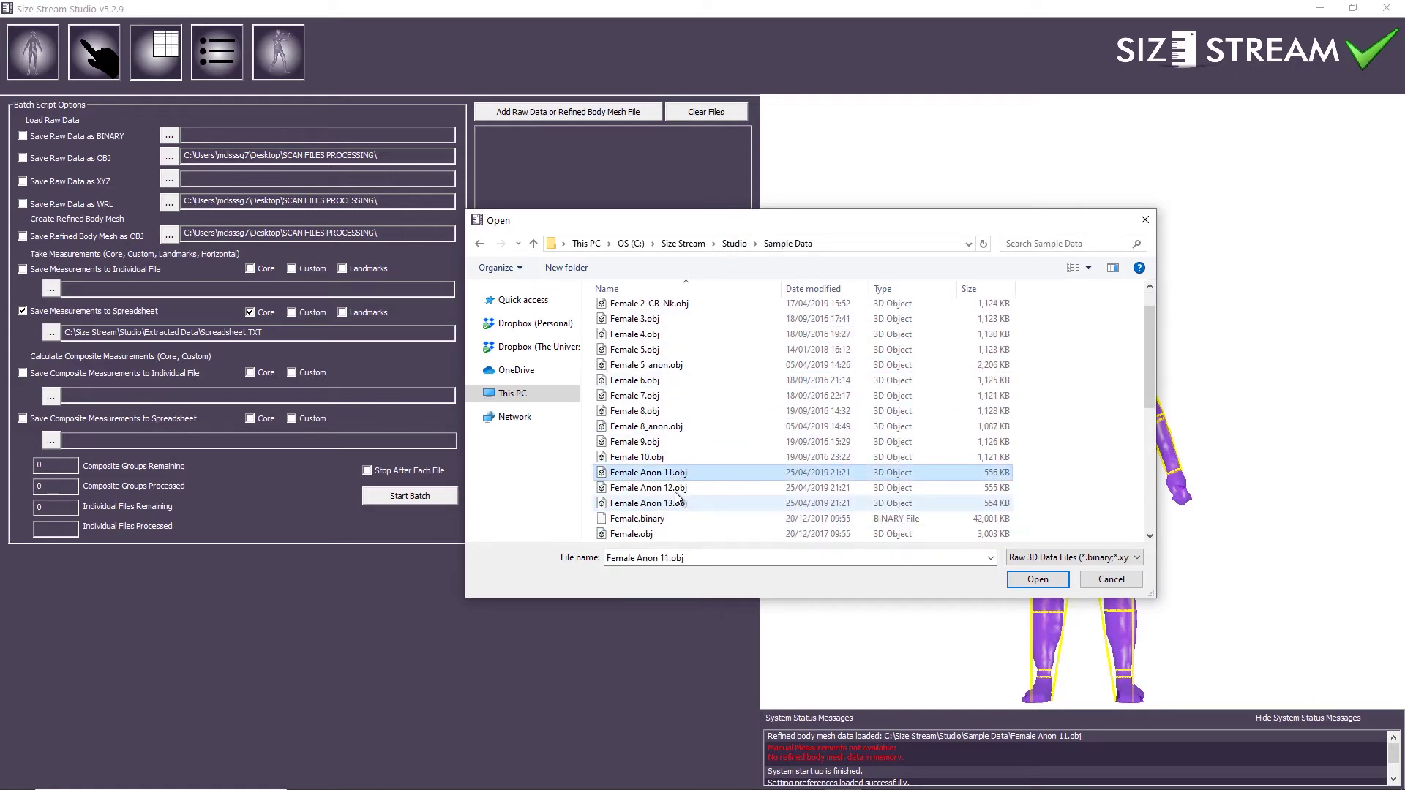
pyautogui.keyDown('shift'); pyautogui.click(671, 503); pyautogui.keyUp('shift')
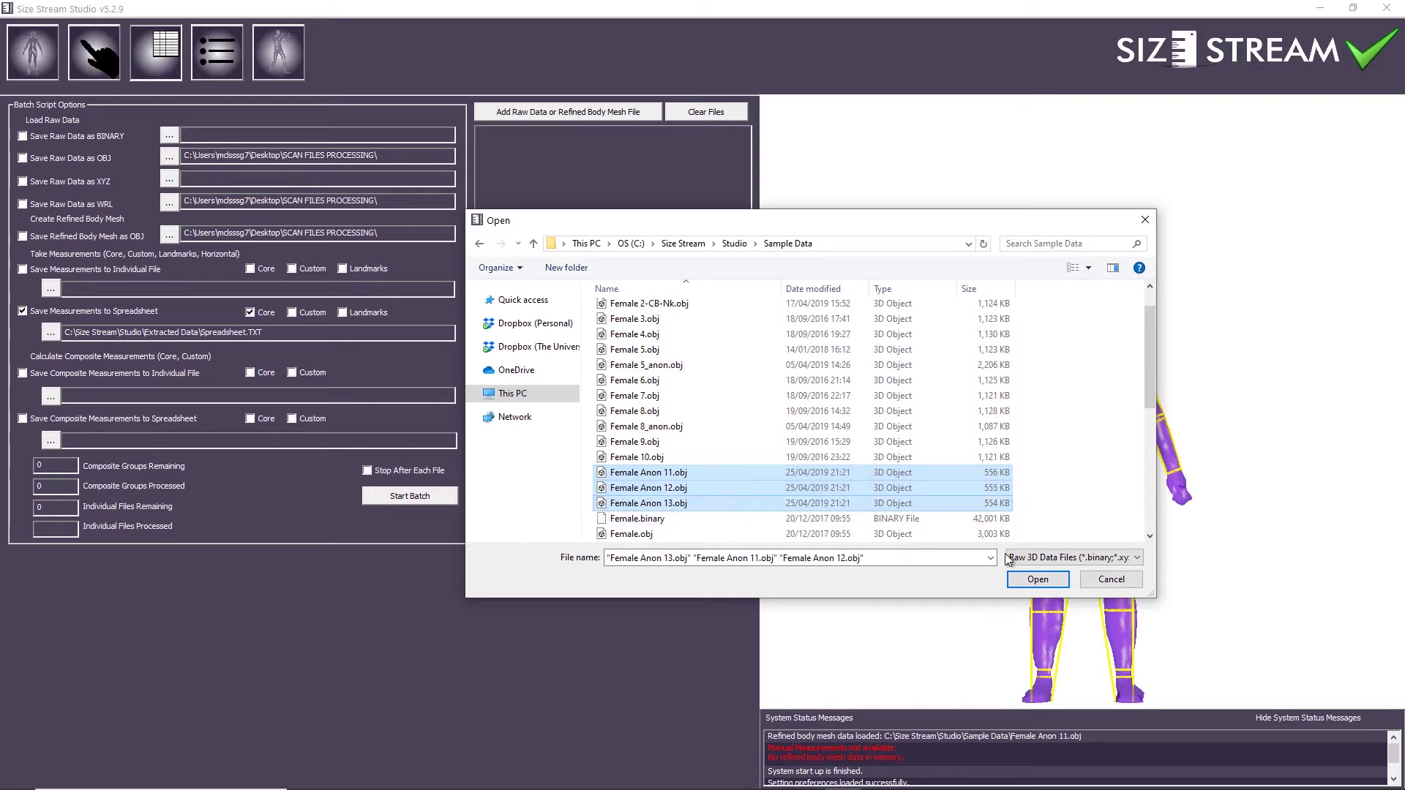
pyautogui.click(1038, 580)
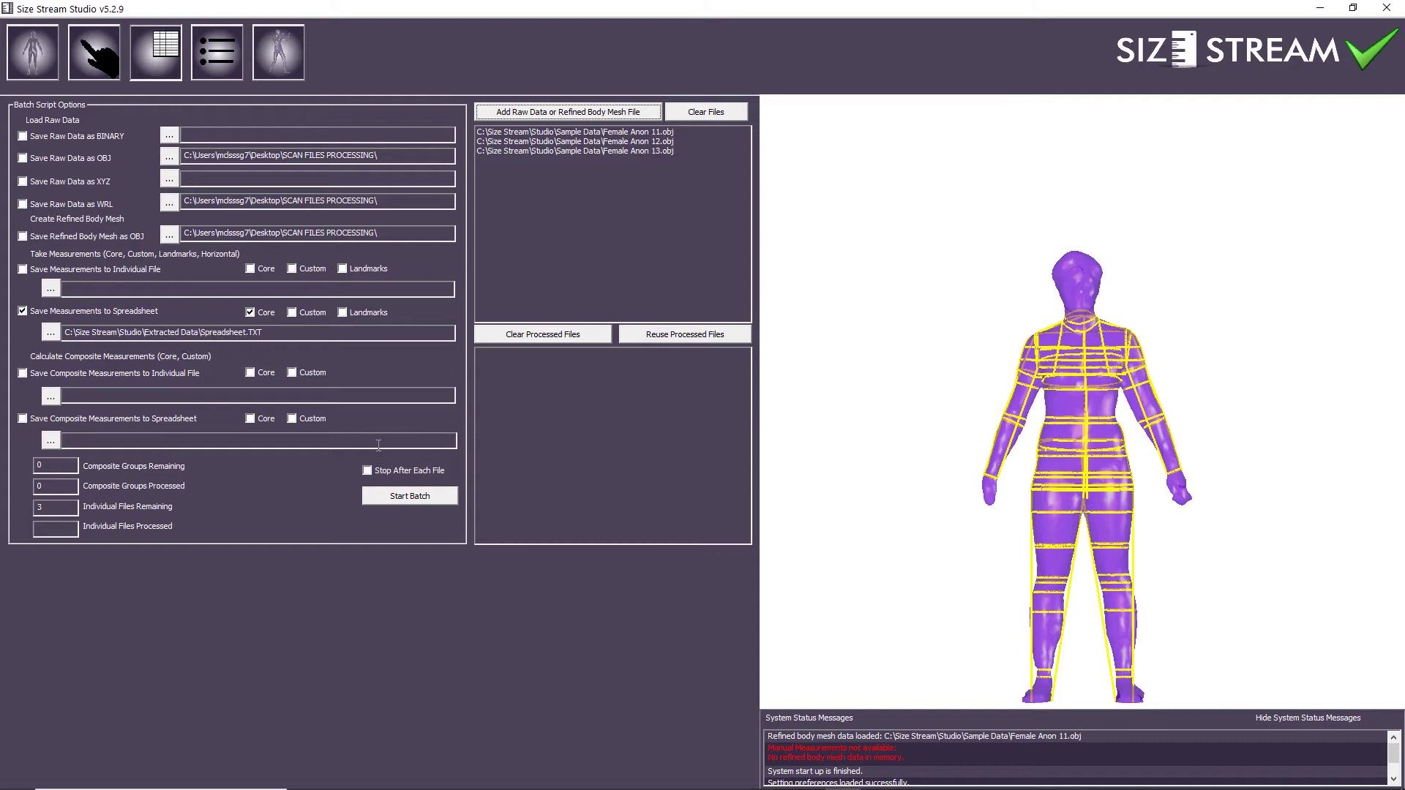
# Run the batch on the three Female Anon scans, then requeue the processed files
pyautogui.click(404, 497)
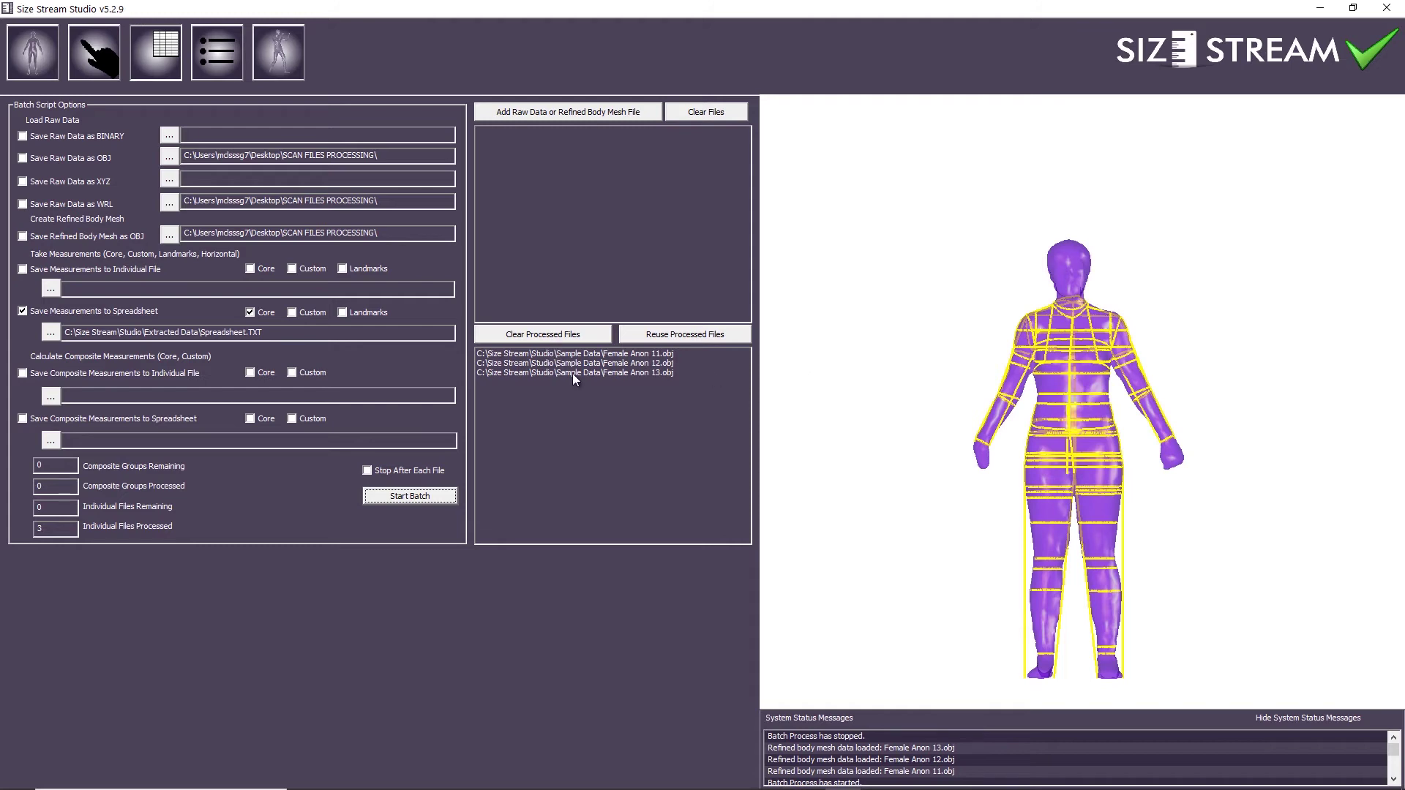
pyautogui.click(730, 336)
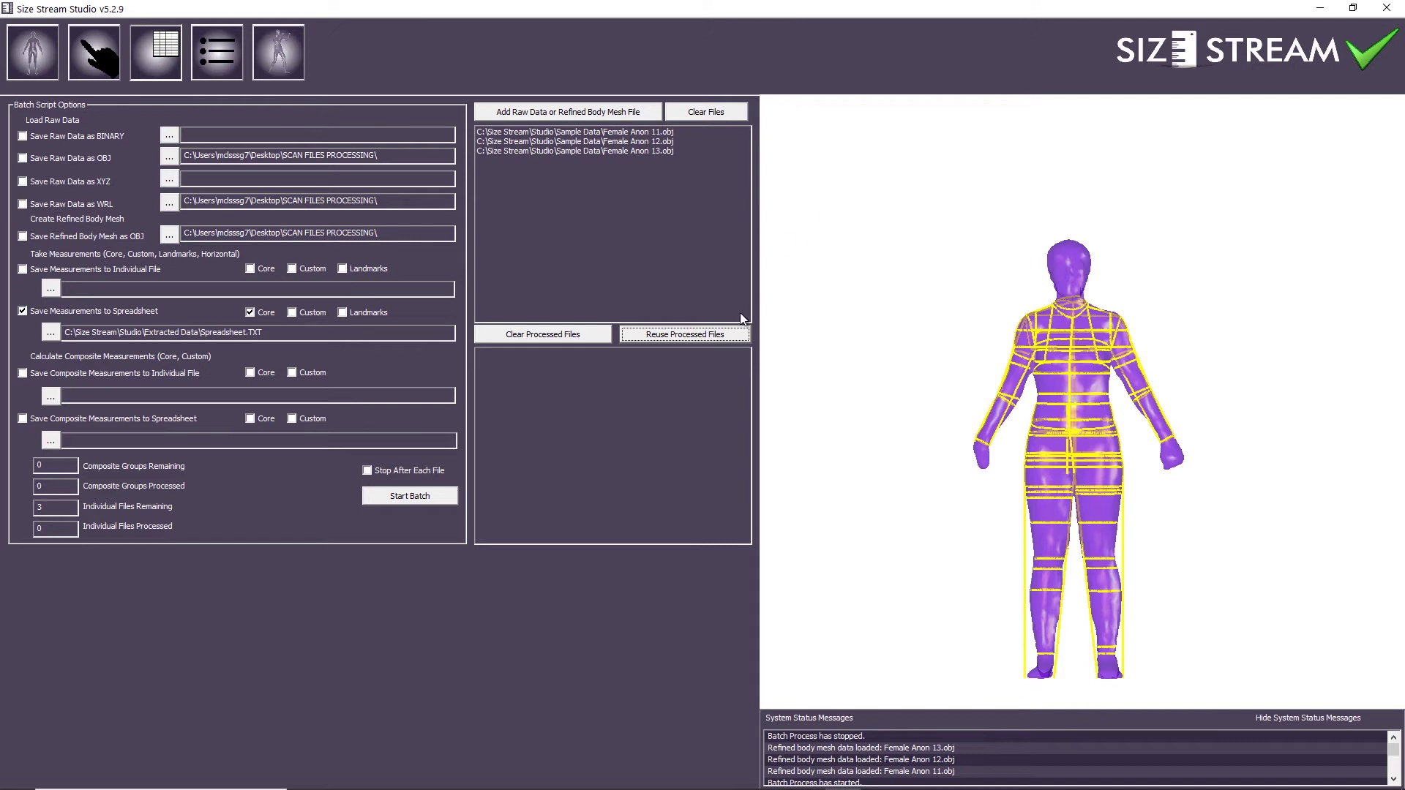
# View Spreadsheet.TXT from Extracted Data in Notepad to check the measurements, then close it
pyautogui.moveTo(379, 778)
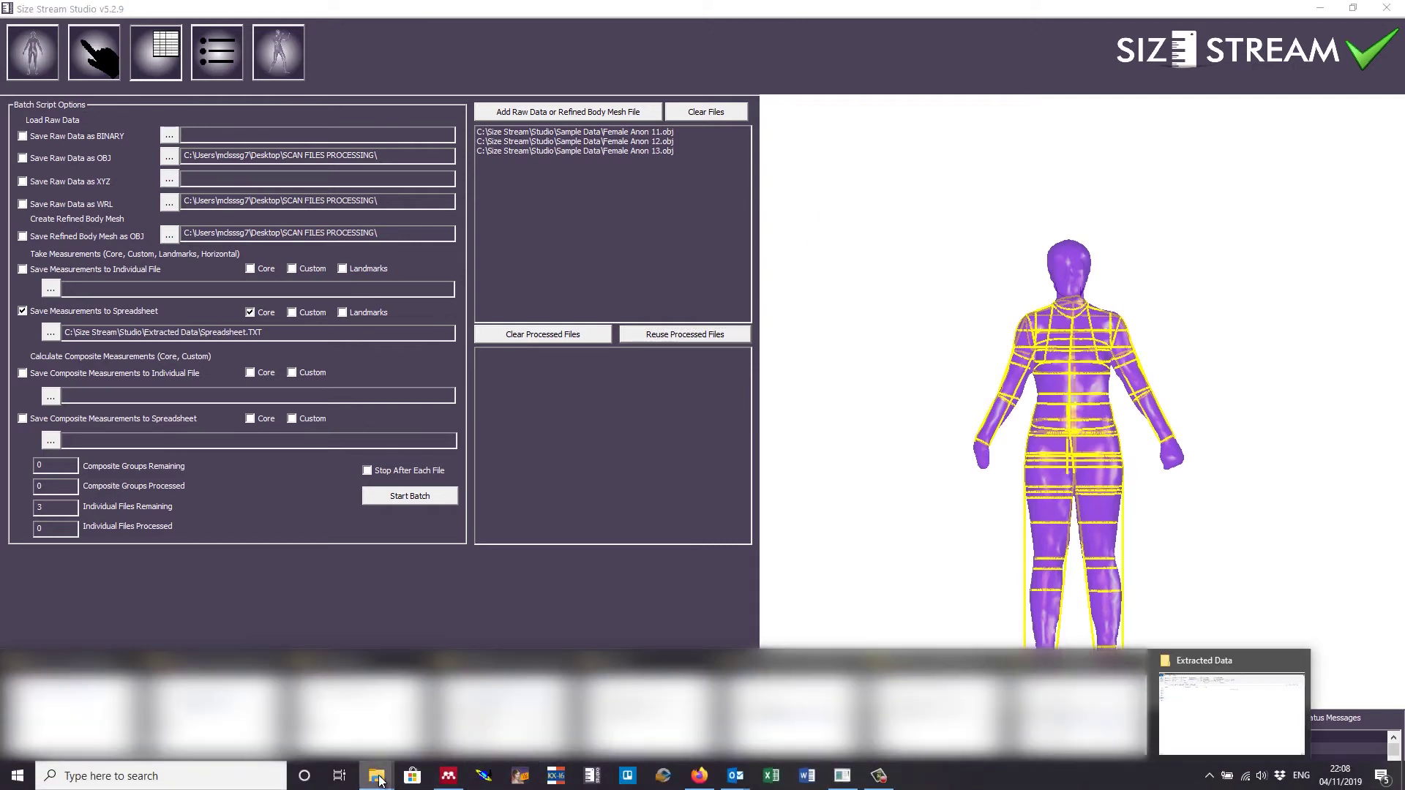
pyautogui.click(1173, 706)
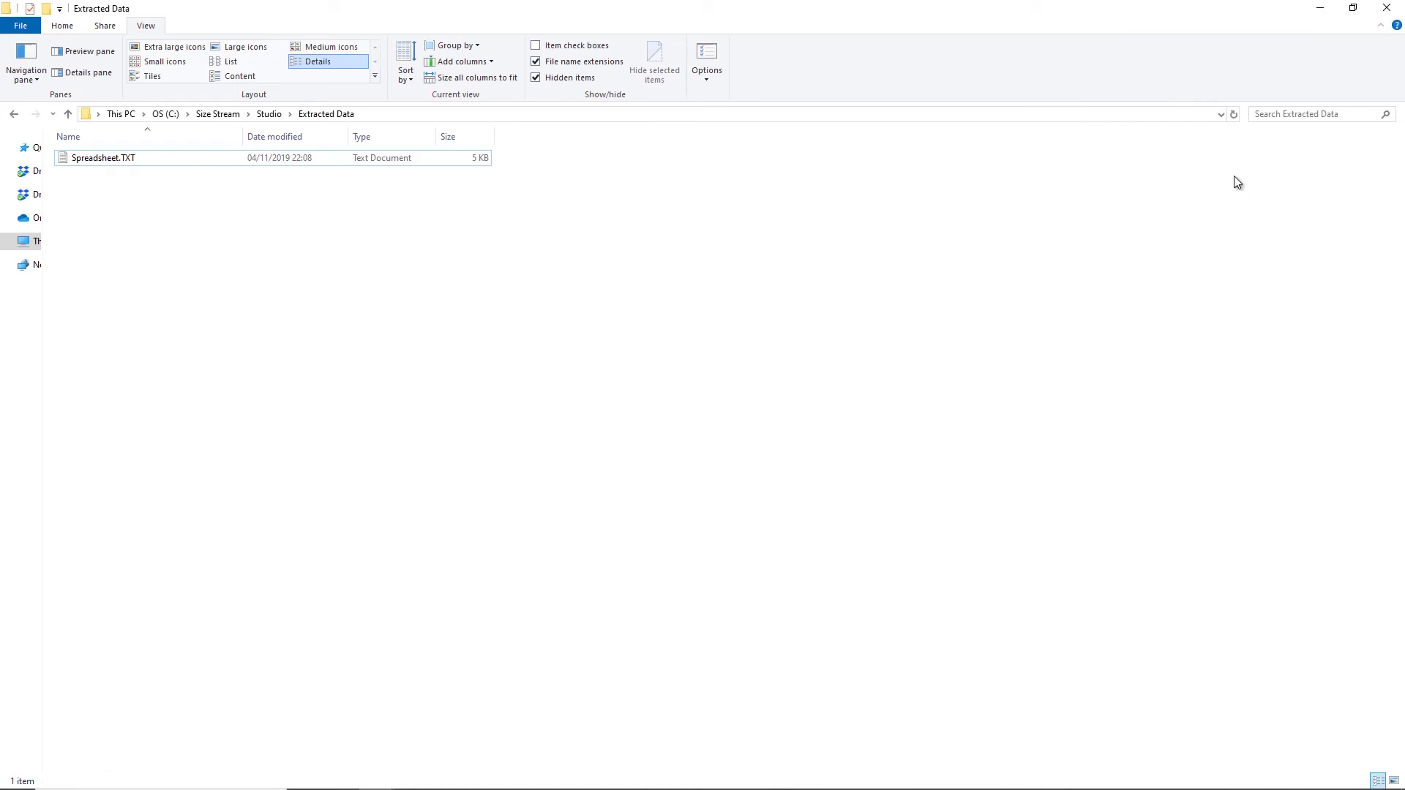
pyautogui.doubleClick(100, 159)
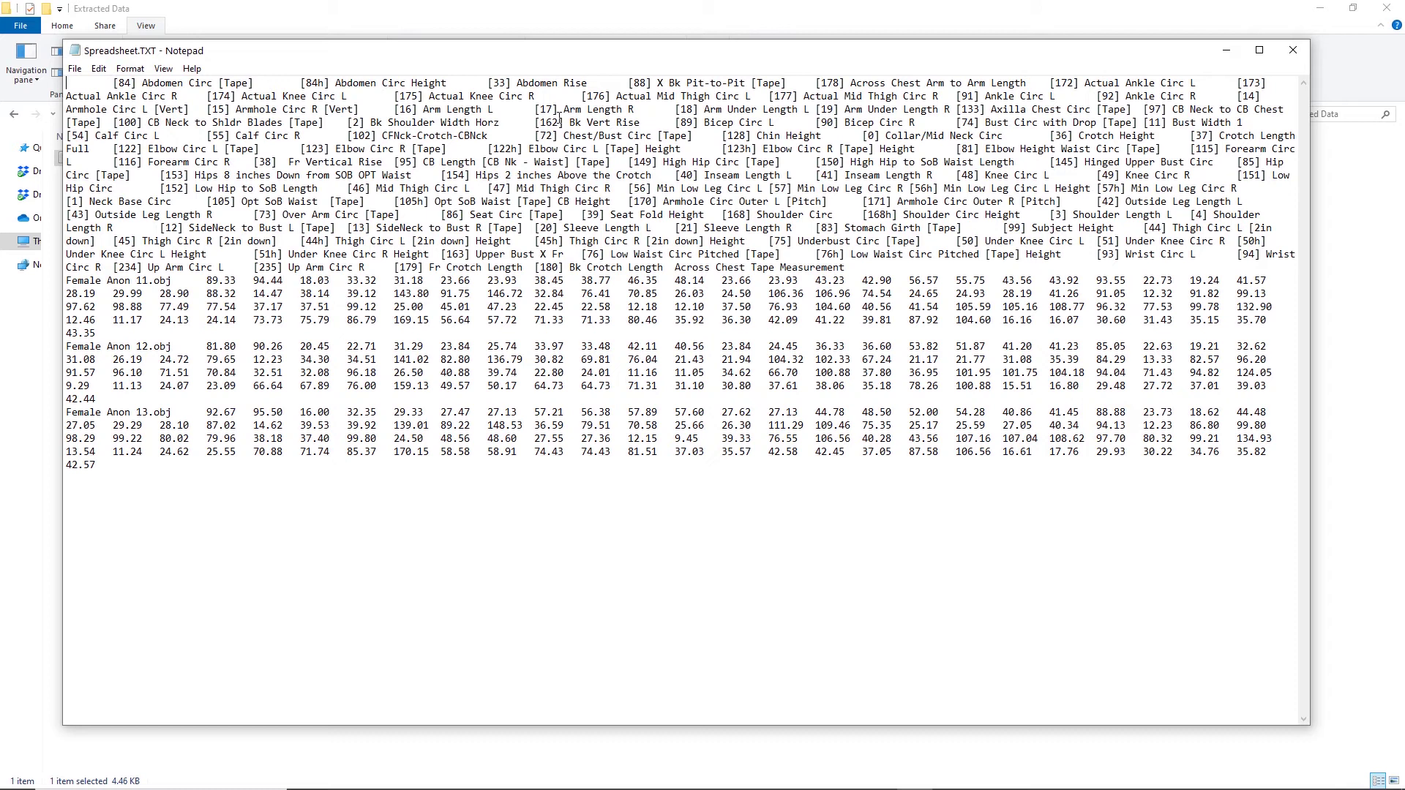
pyautogui.click(1293, 50)
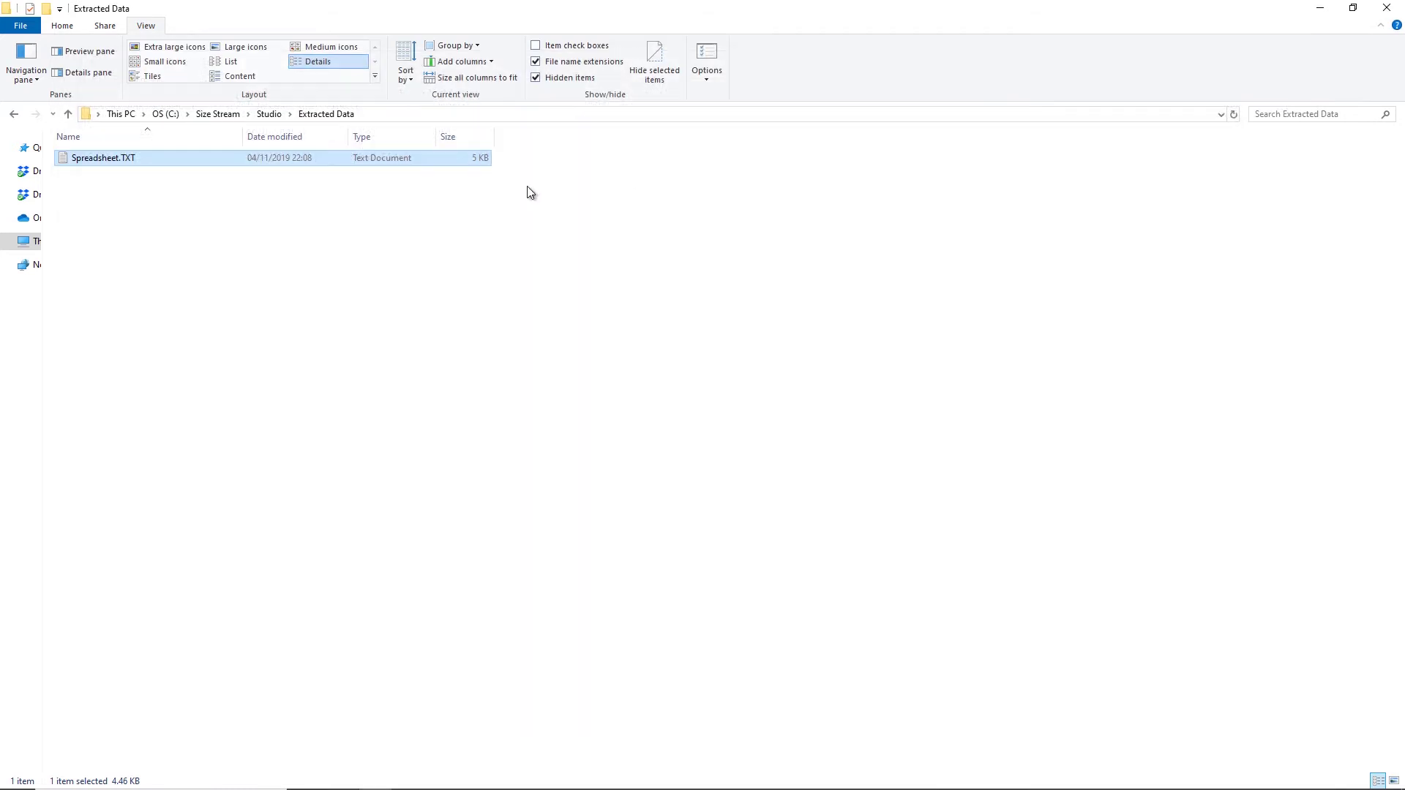
# Look over Spreadsheet.TXT's open-with options and dismiss the menu without choosing
pyautogui.rightClick(138, 159)
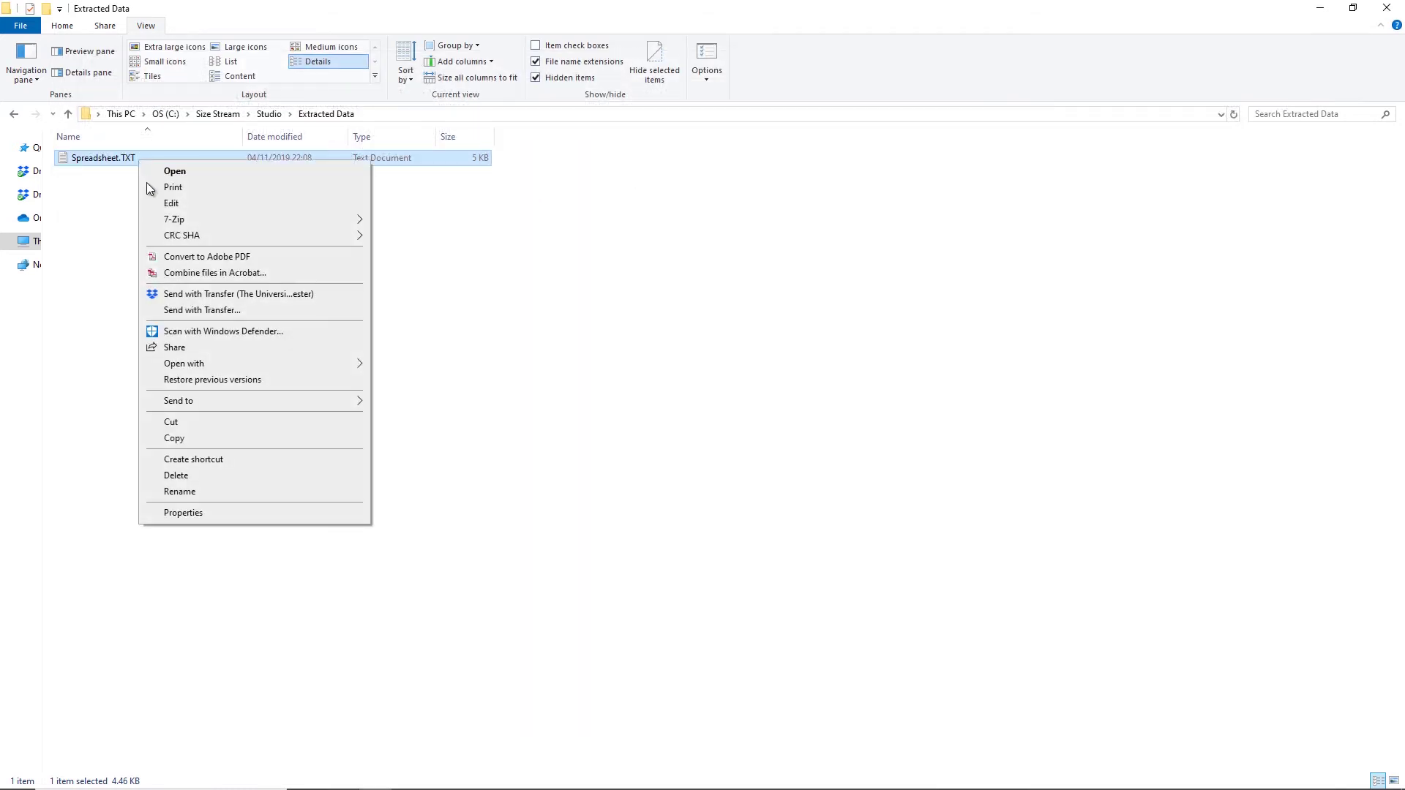
pyautogui.moveTo(253, 363)
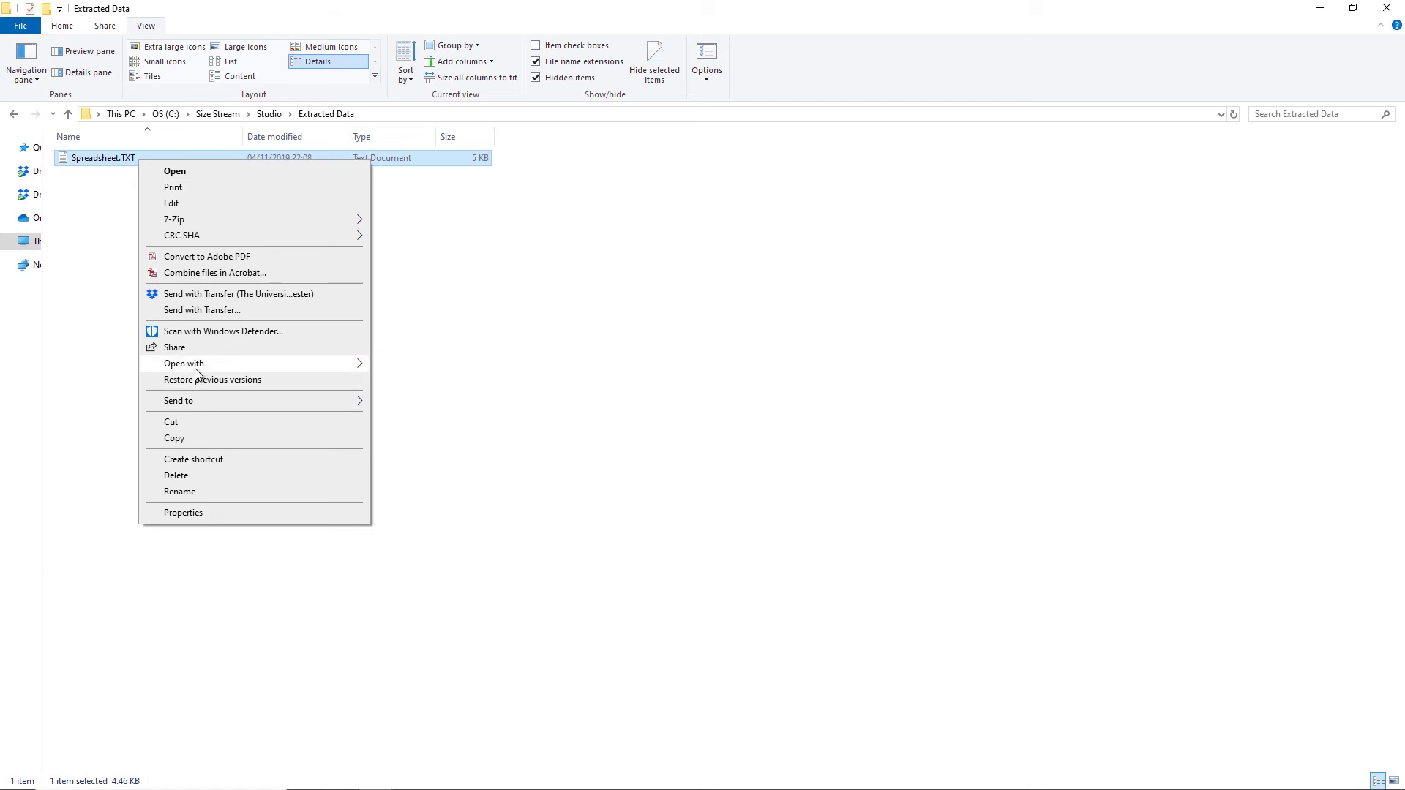
pyautogui.click(452, 340)
# Launch Excel with a new blank workbook
pyautogui.moveTo(414, 787)
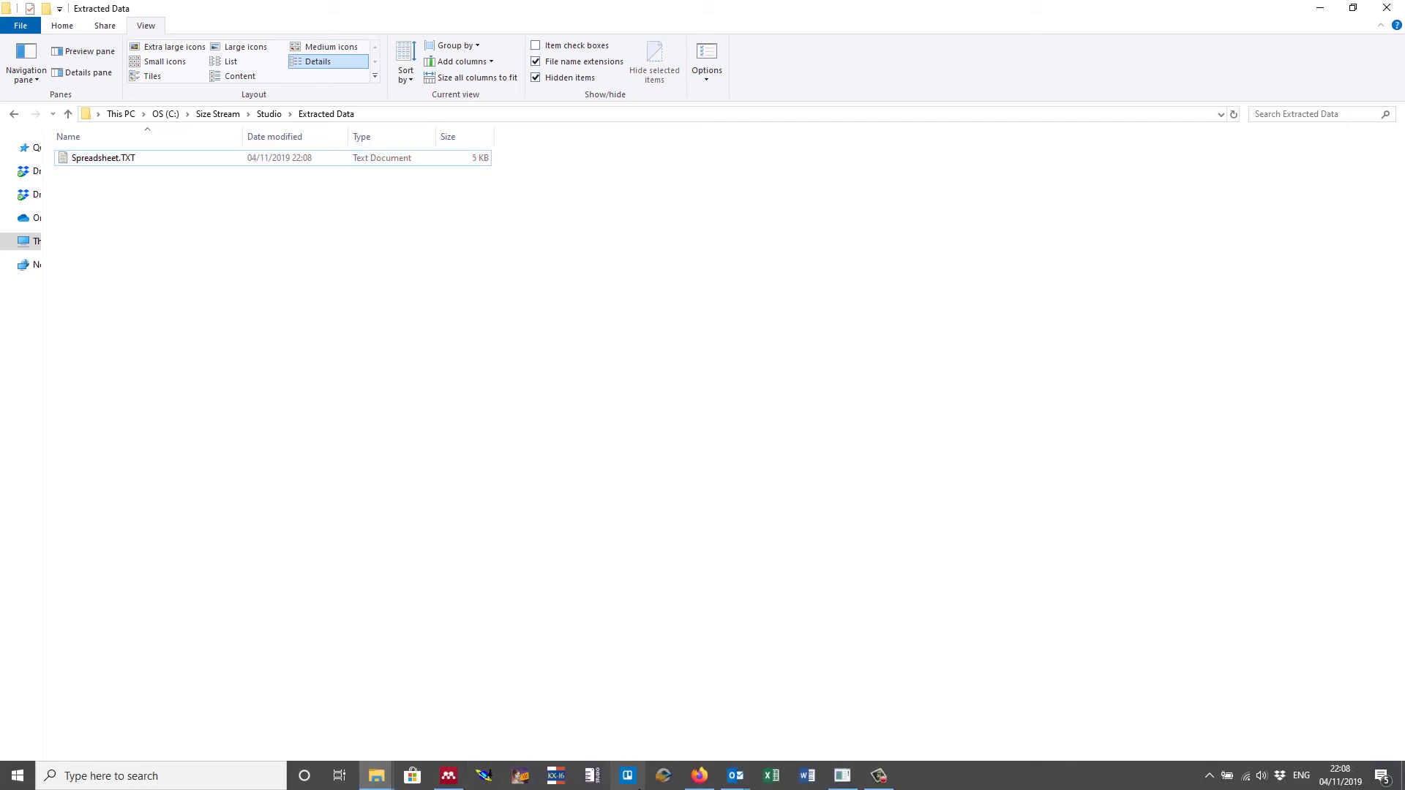
pyautogui.click(773, 775)
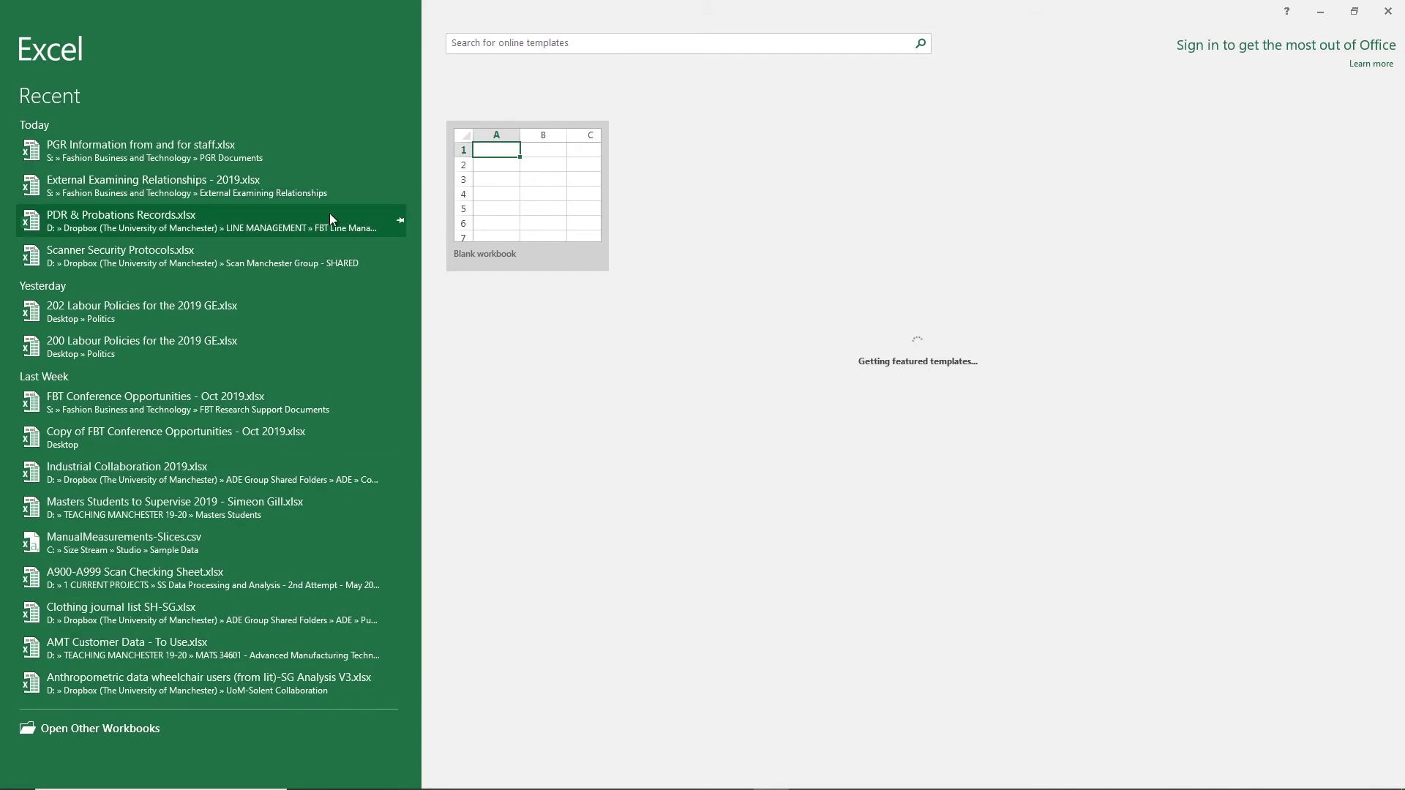
pyautogui.click(558, 233)
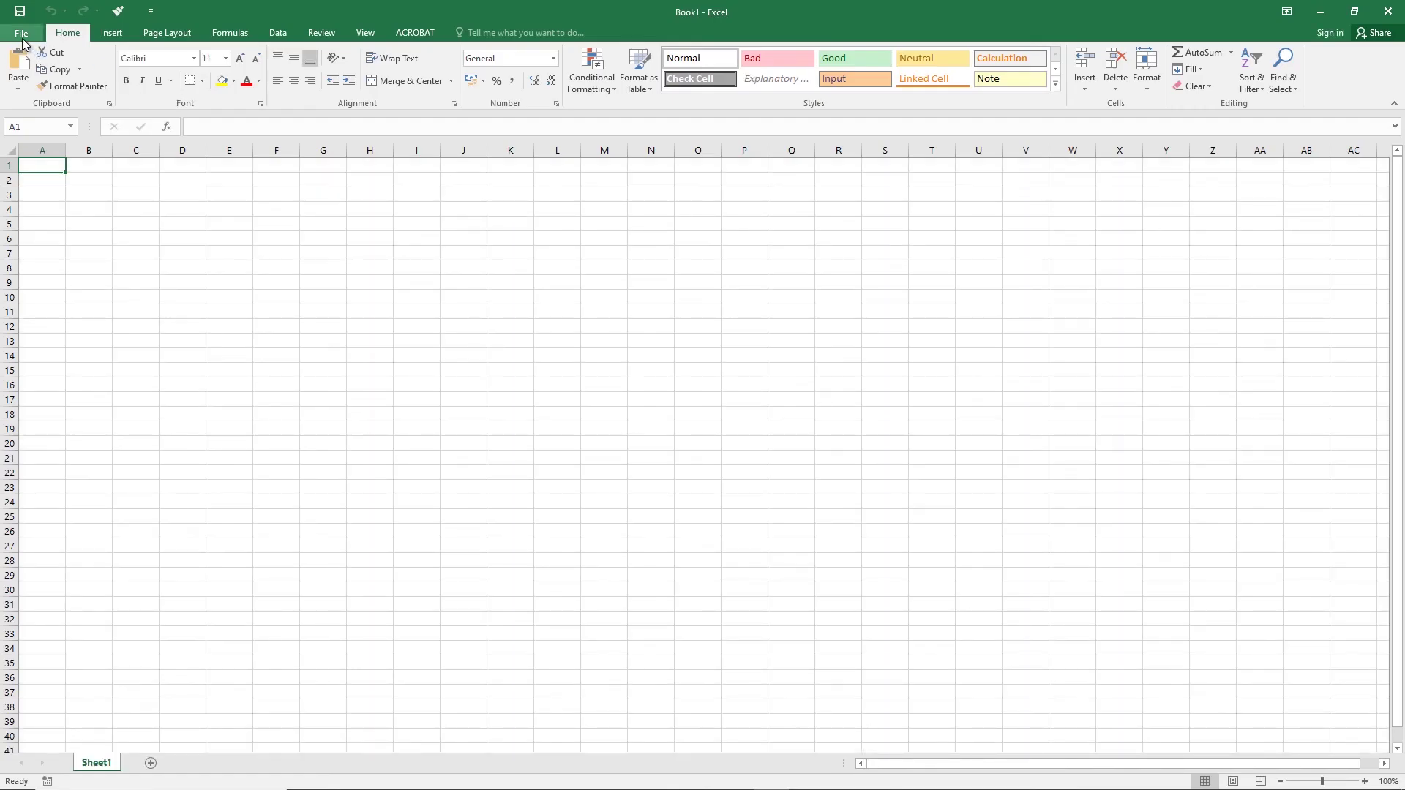
# Browse the Open dialog to C:\Size Stream\Studio\Extracted Data
pyautogui.click(22, 36)
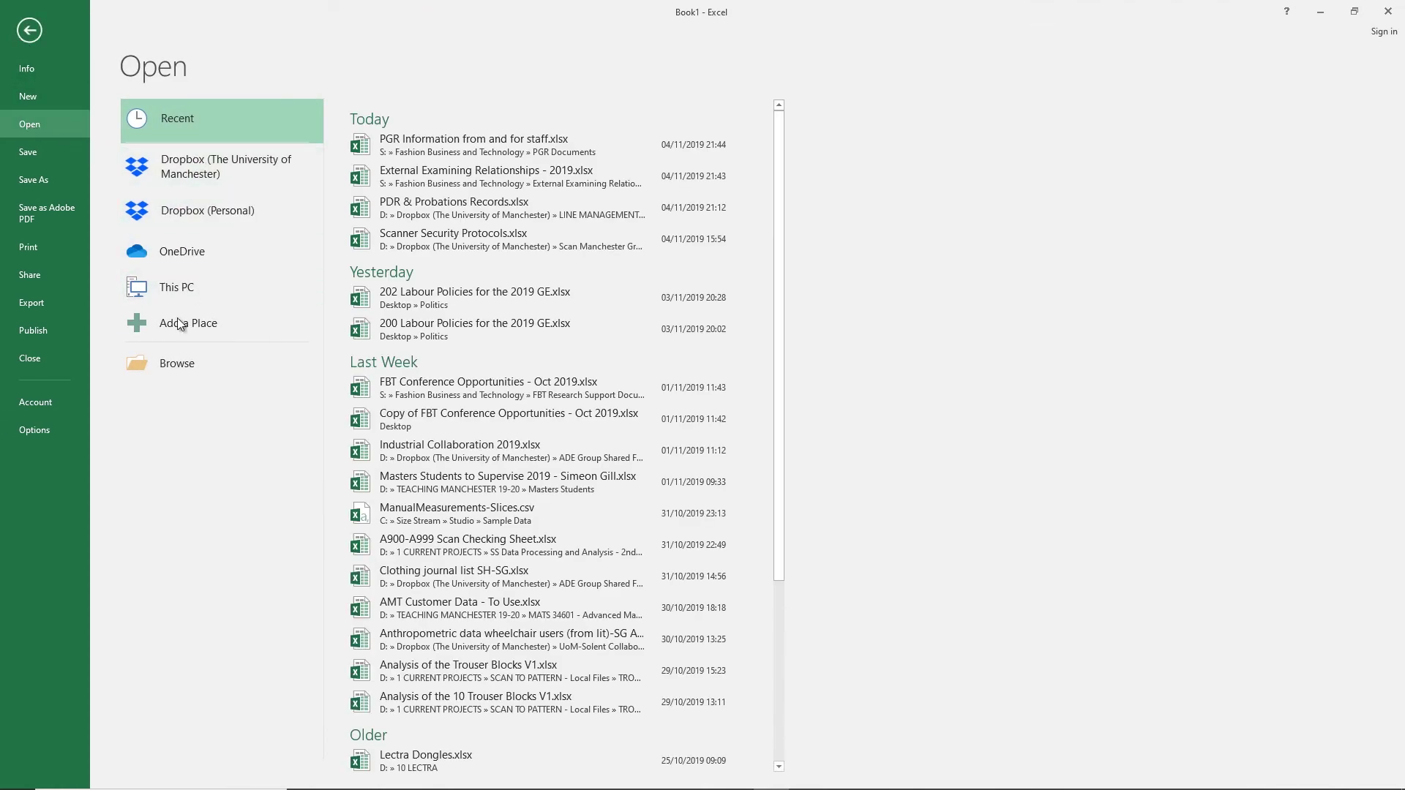
pyautogui.click(170, 292)
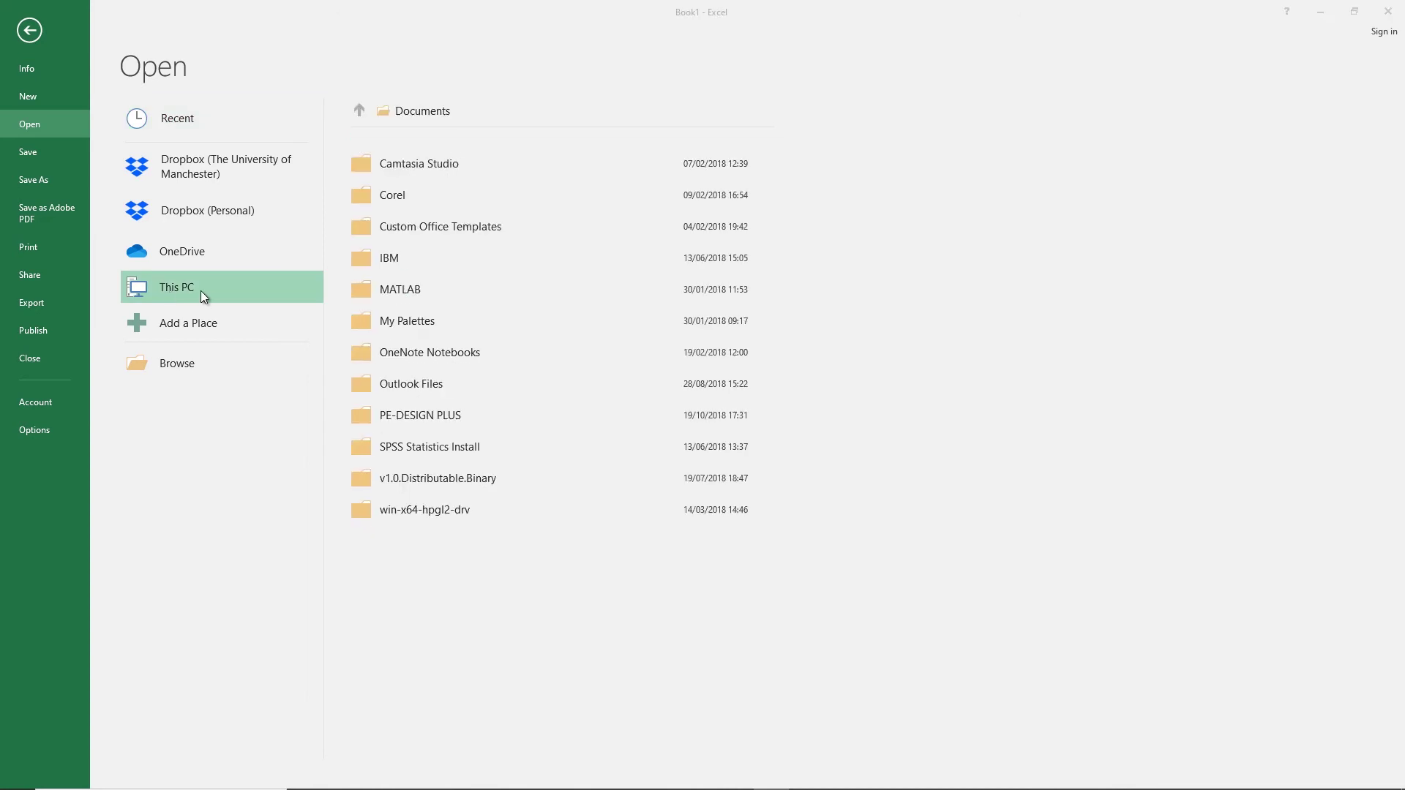
pyautogui.click(354, 196)
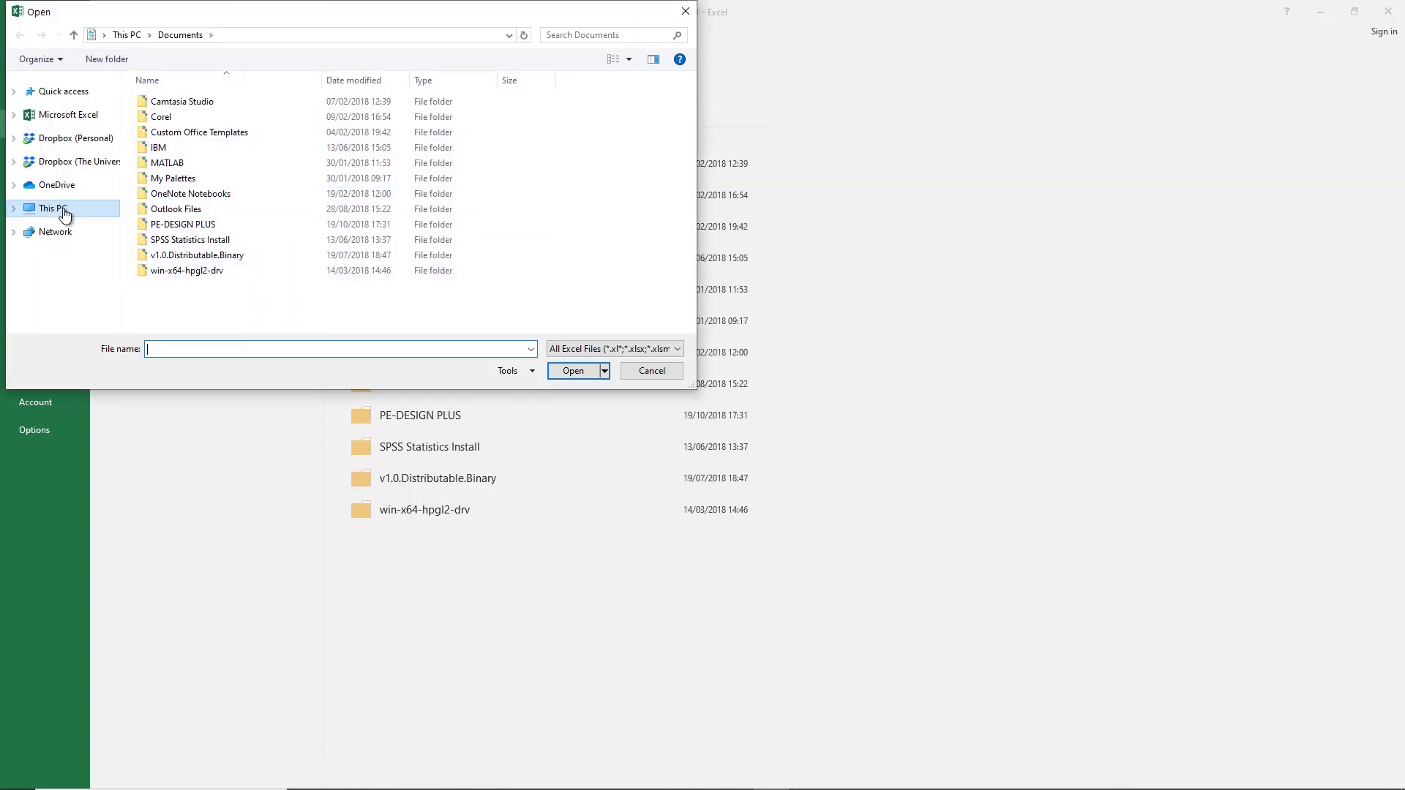
pyautogui.click(64, 215)
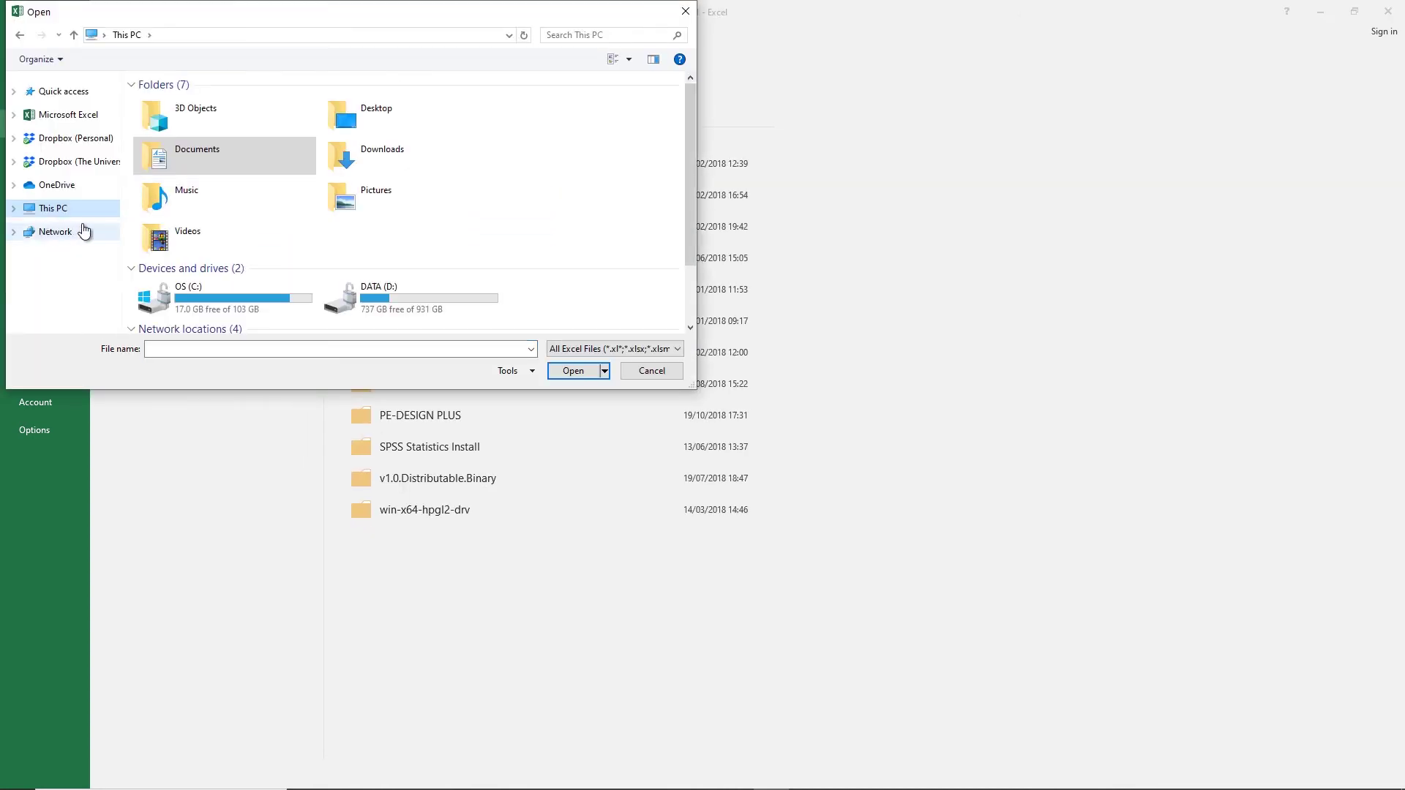
pyautogui.doubleClick(244, 288)
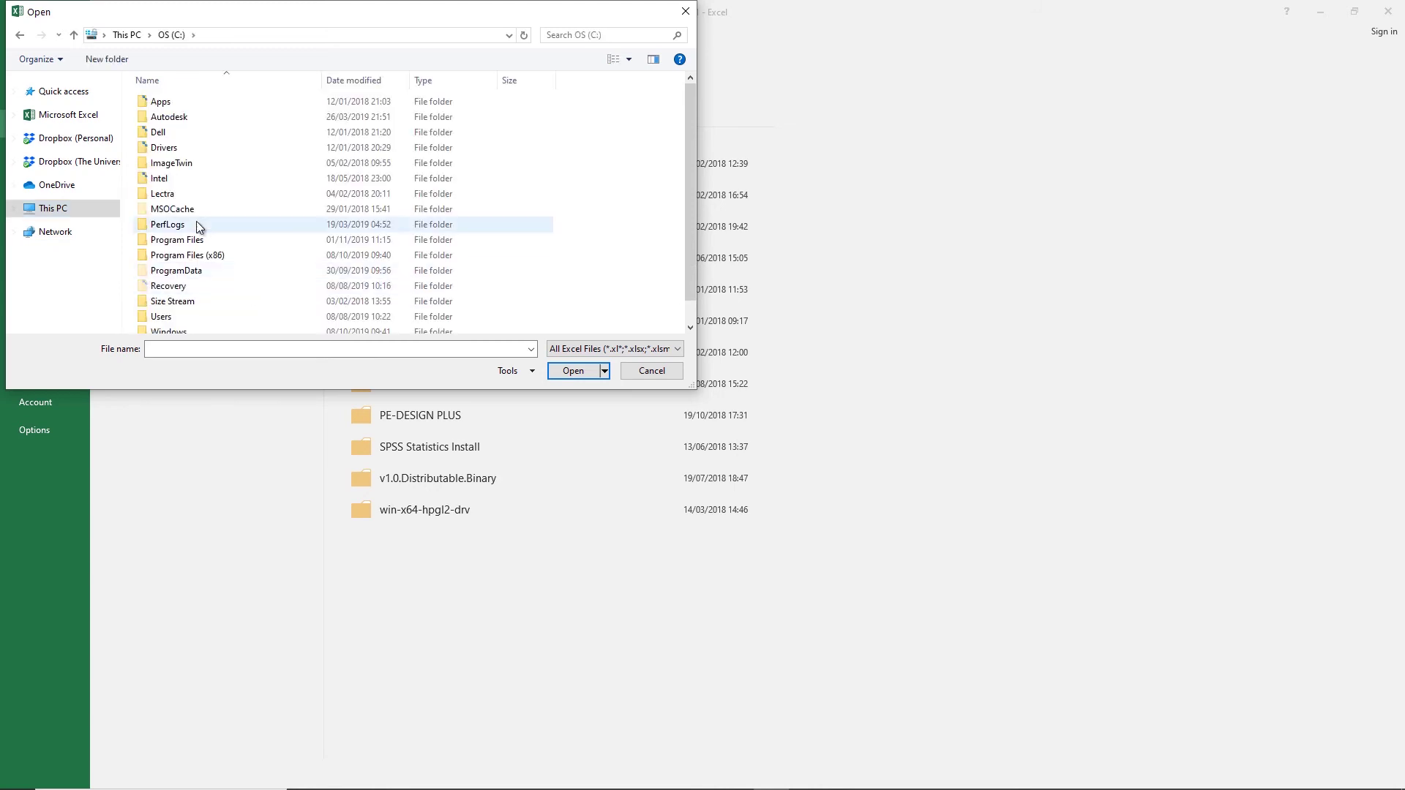
pyautogui.doubleClick(178, 299)
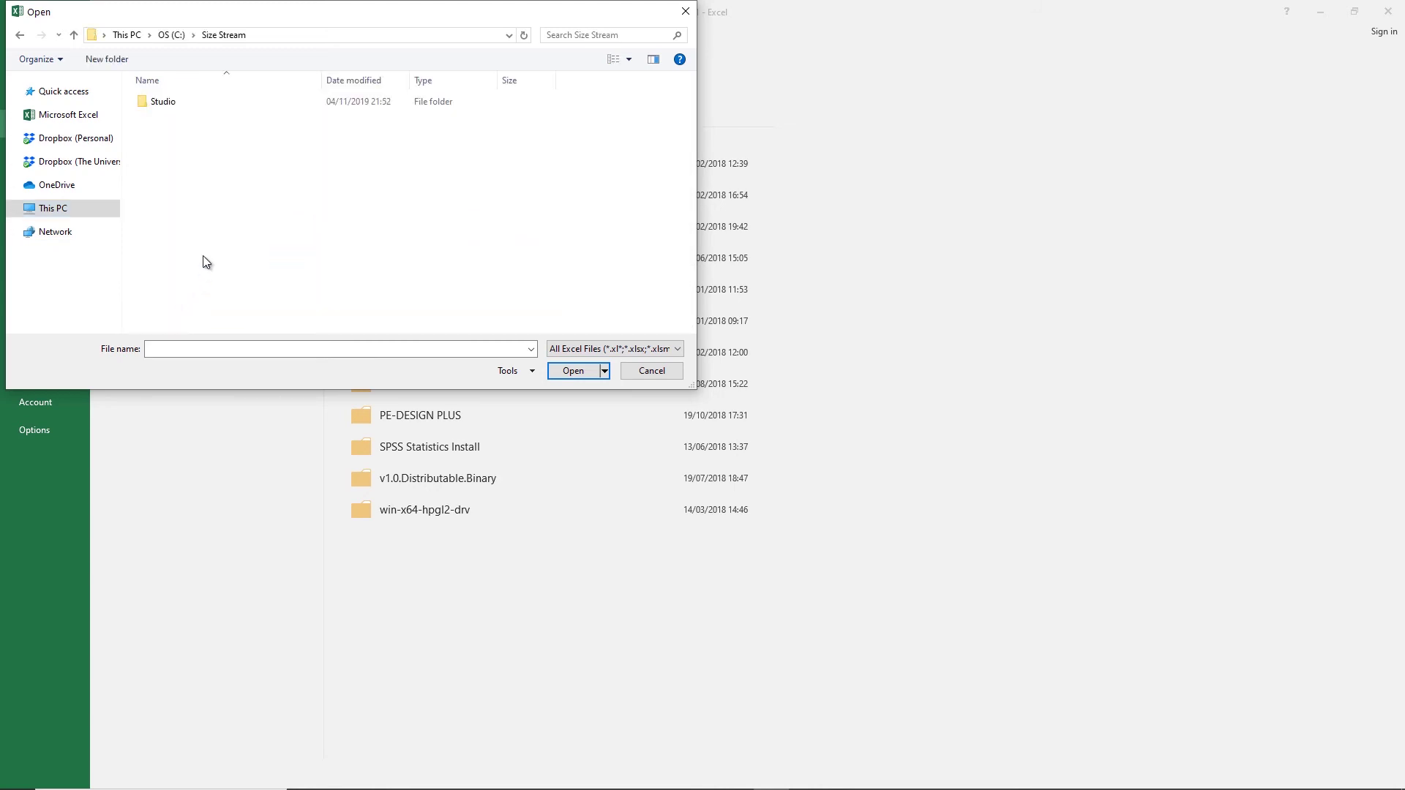
pyautogui.doubleClick(177, 109)
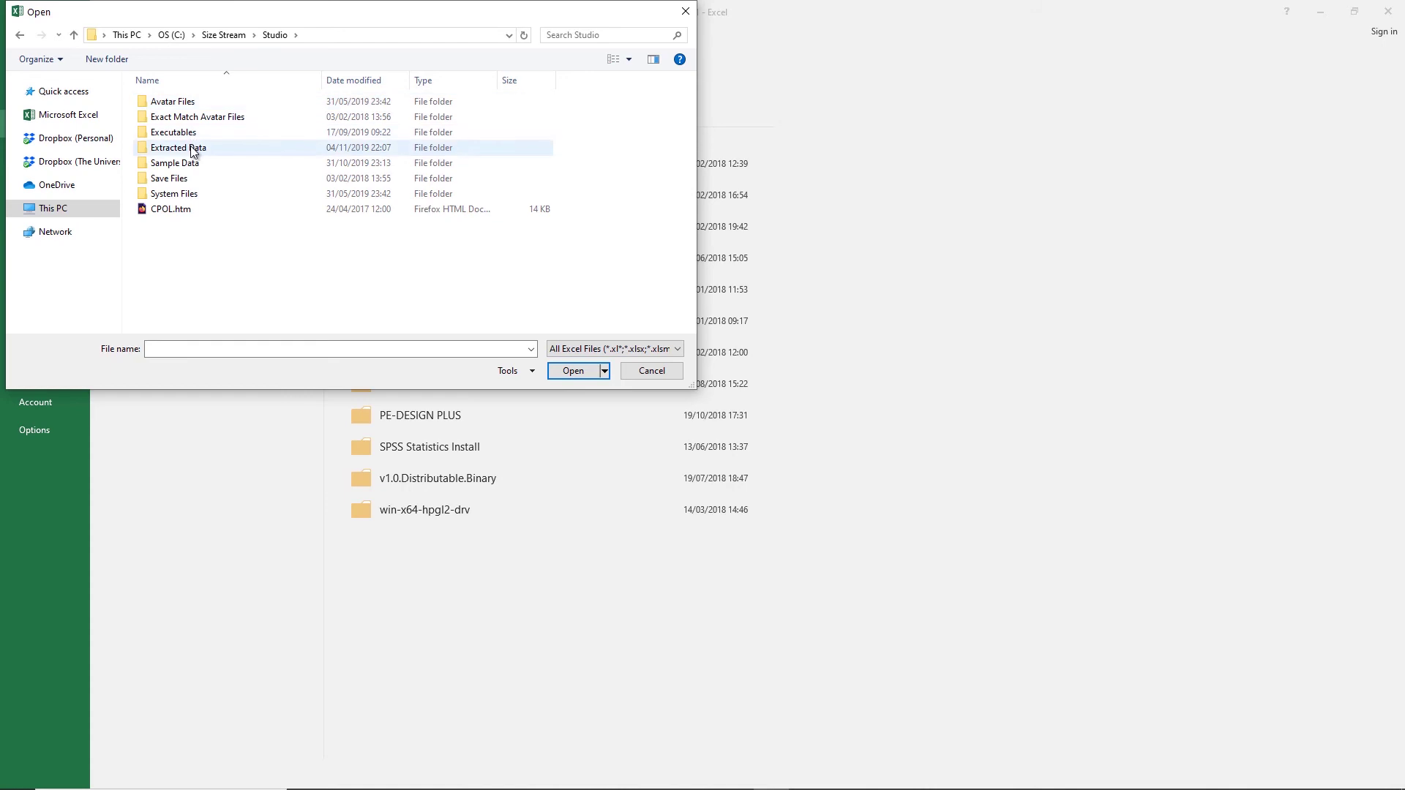
pyautogui.doubleClick(192, 148)
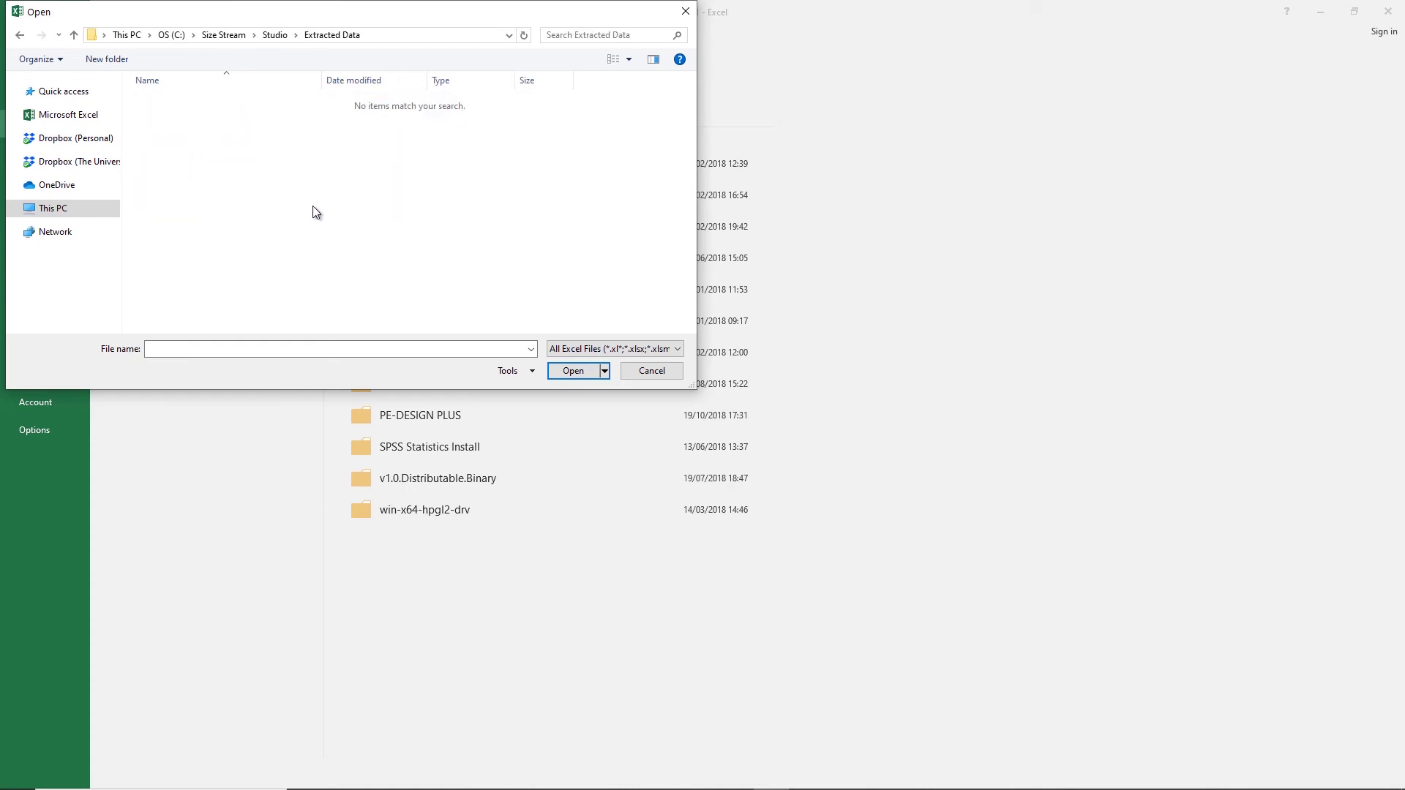
# Open Spreadsheet.TXT under All Files and import it as tab-delimited columns
pyautogui.click(680, 352)
pyautogui.click(617, 363)
pyautogui.click(203, 104)
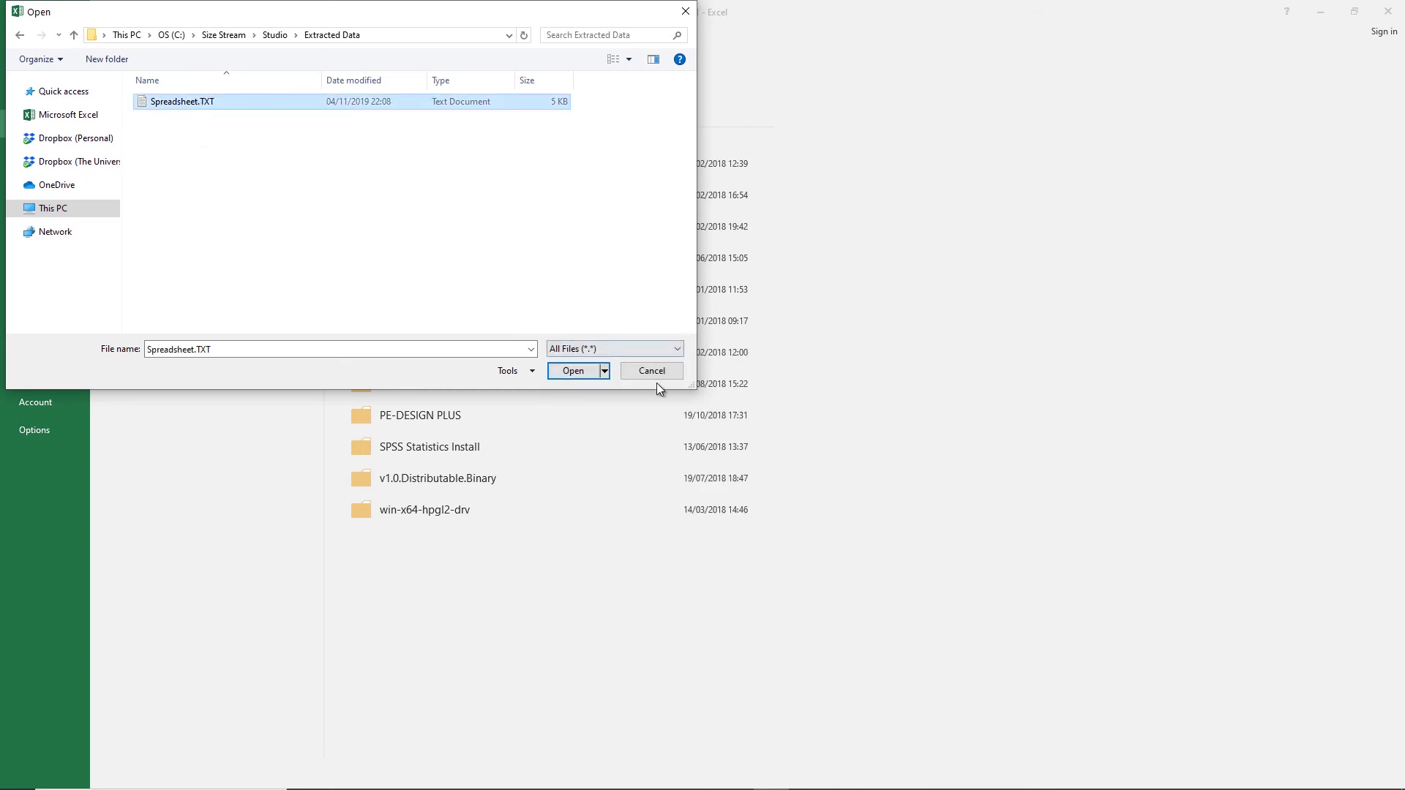
pyautogui.click(584, 375)
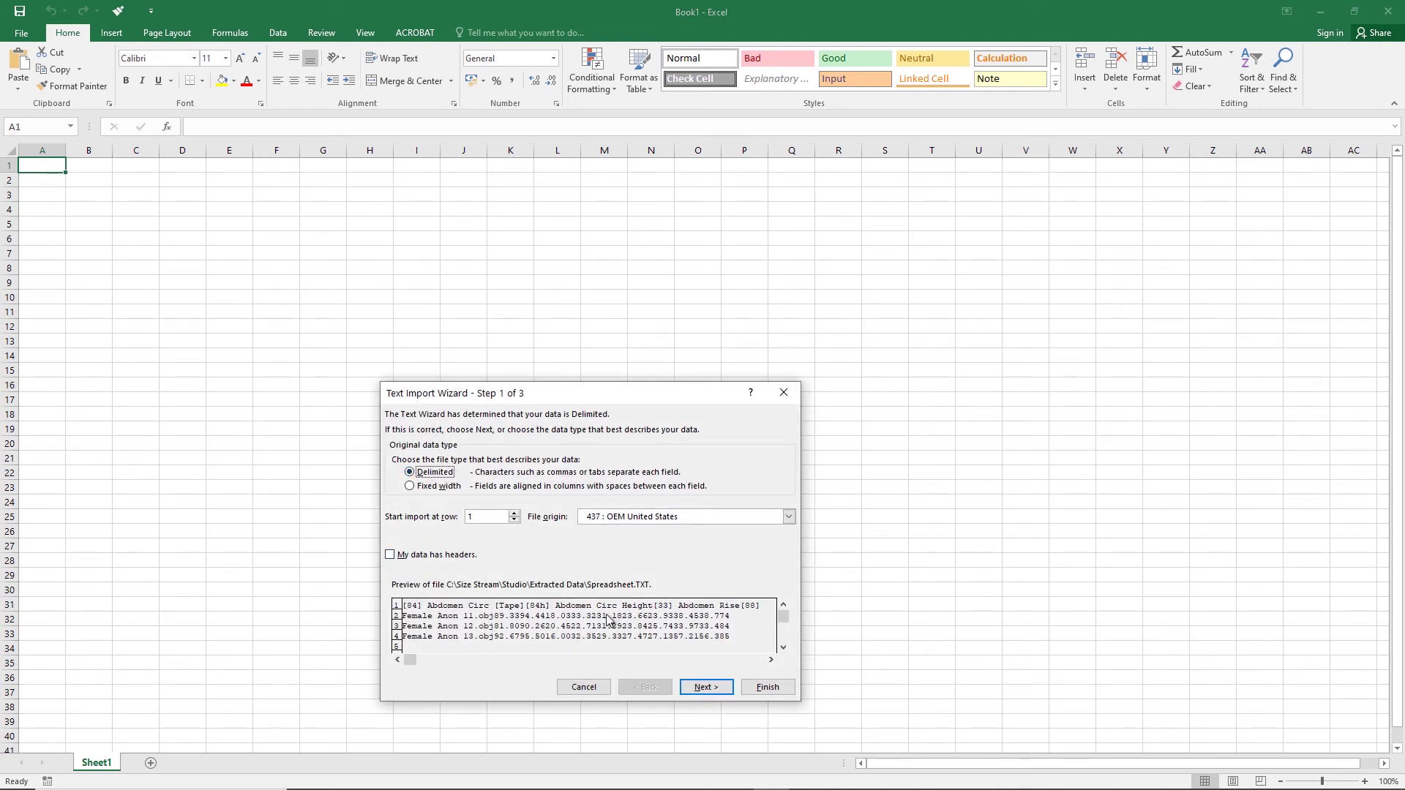
pyautogui.click(707, 688)
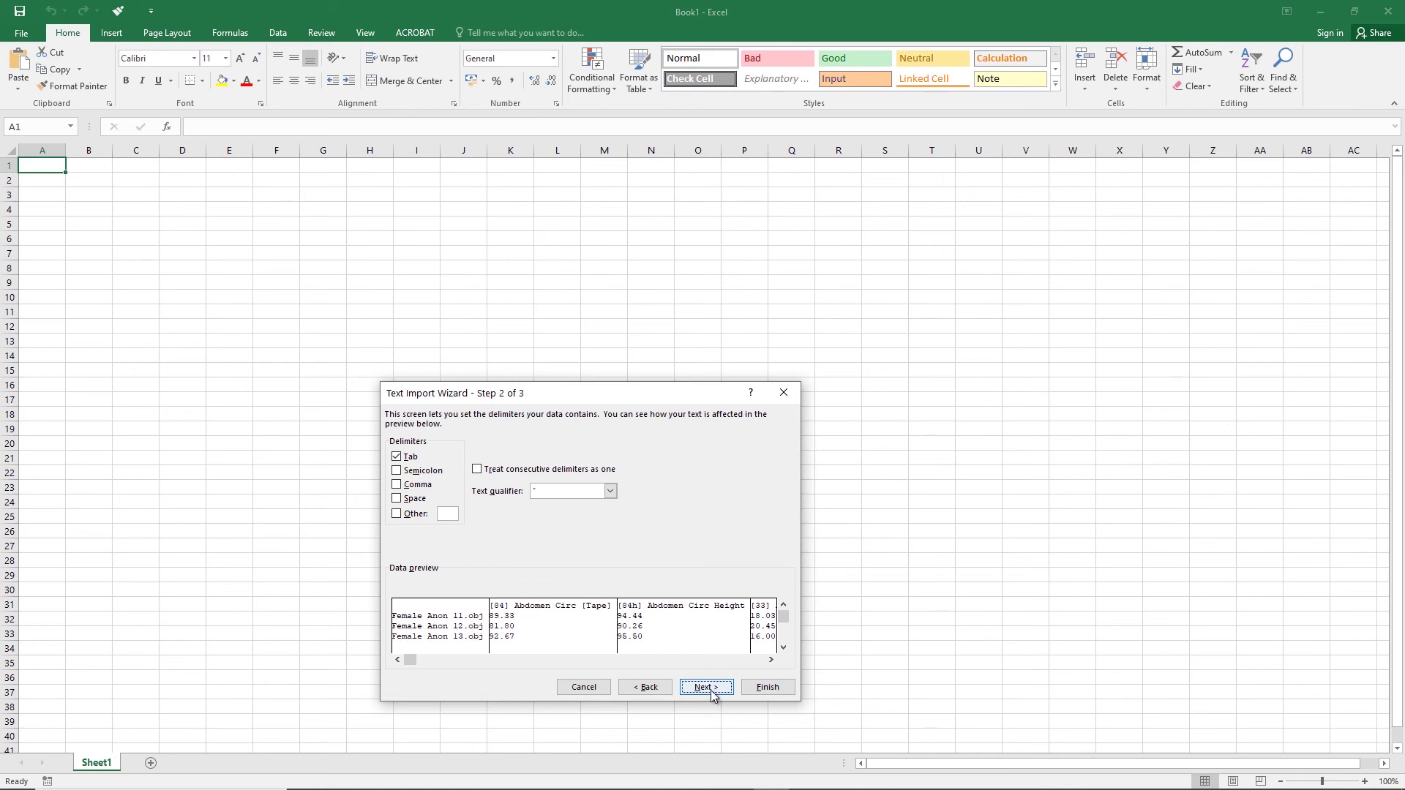
pyautogui.click(710, 689)
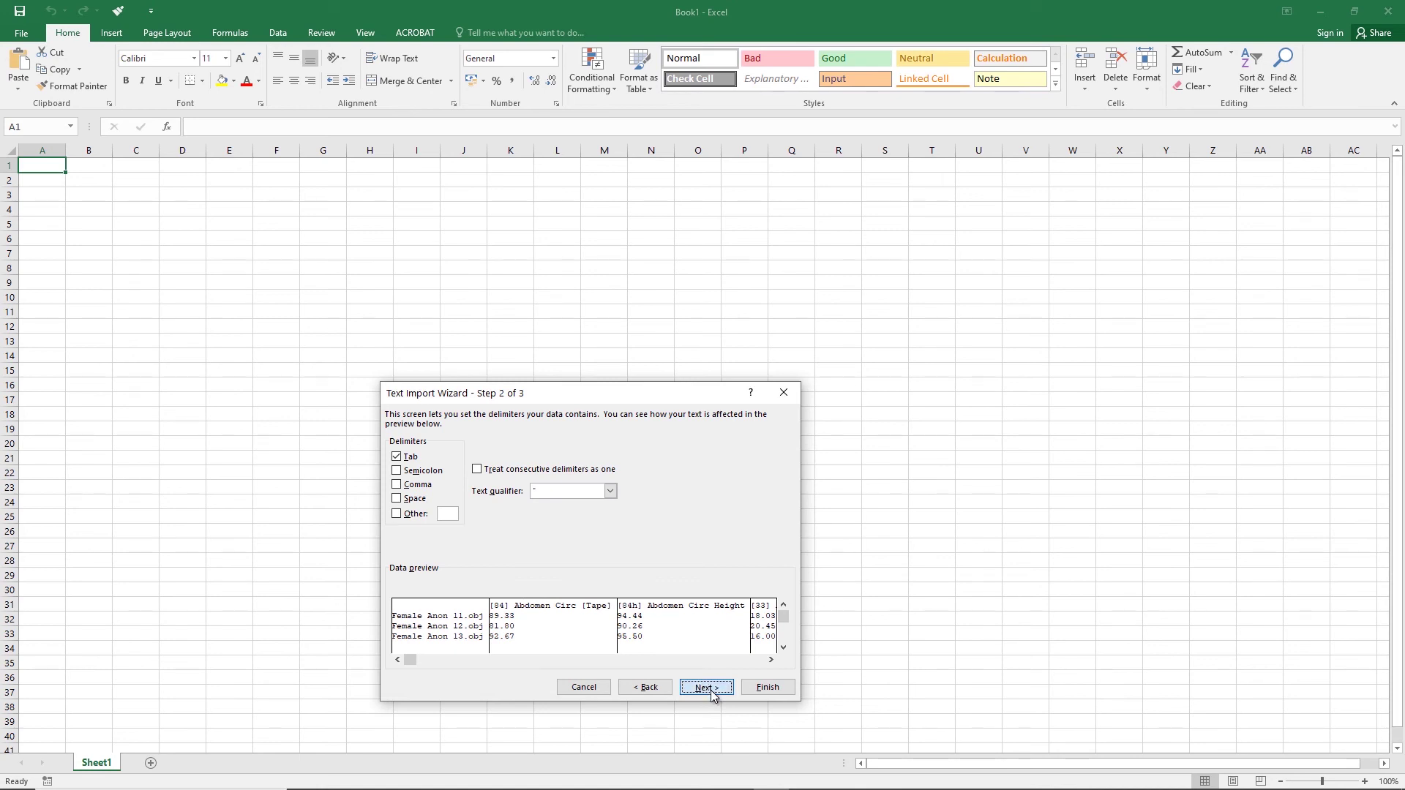
pyautogui.click(769, 688)
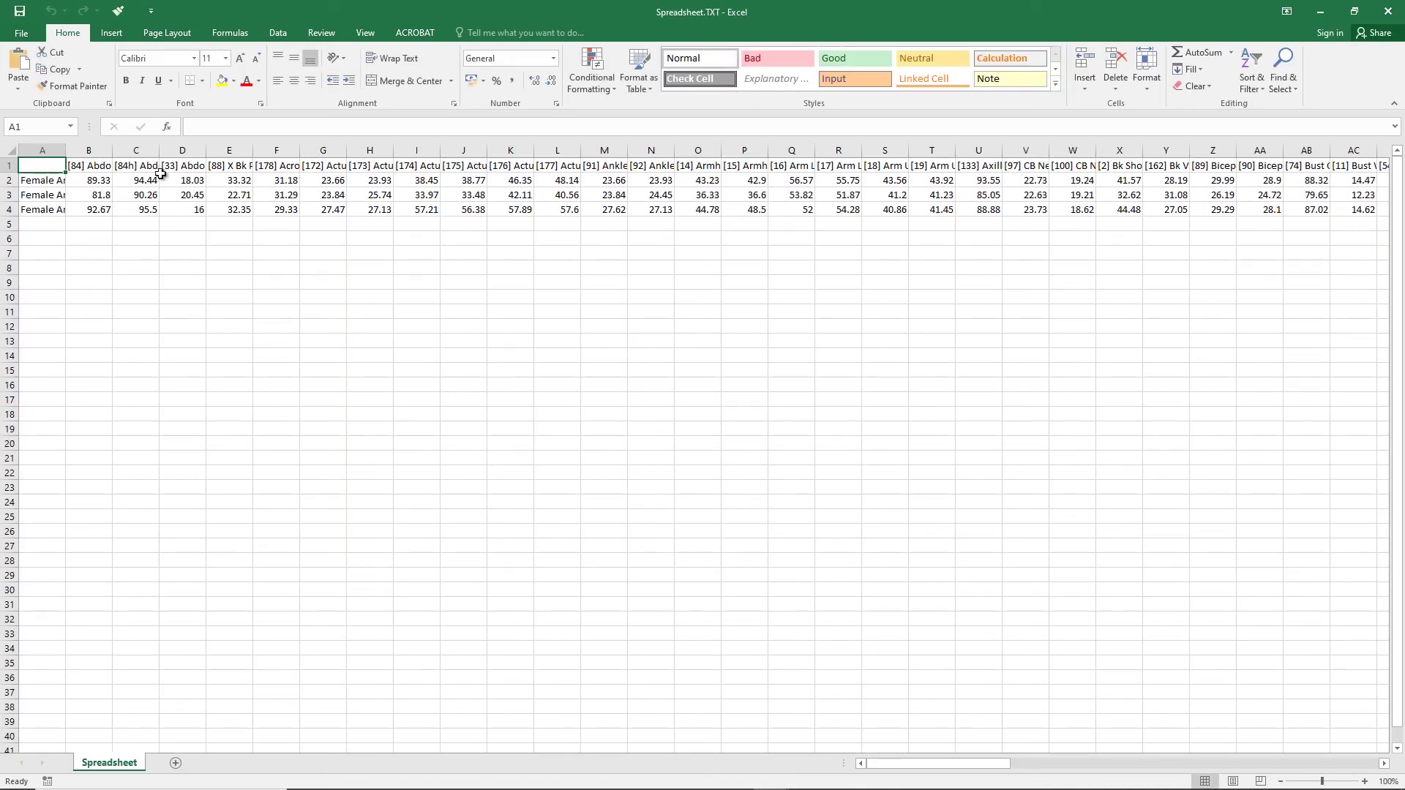
# Autofit column A and make the row 1 headers vertical, wrapped text
pyautogui.doubleClick(65, 150)
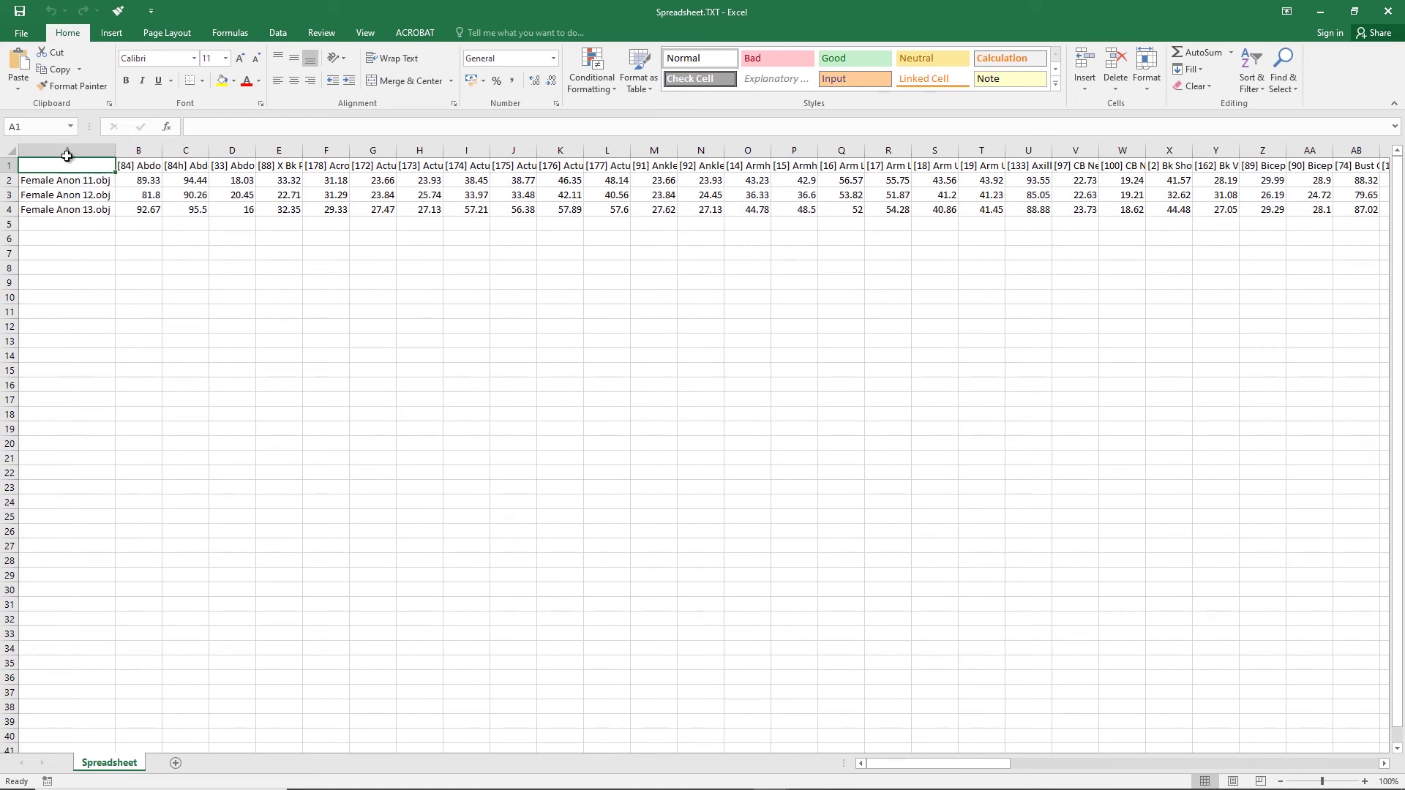
pyautogui.moveTo(137, 167); pyautogui.dragTo(779, 146)
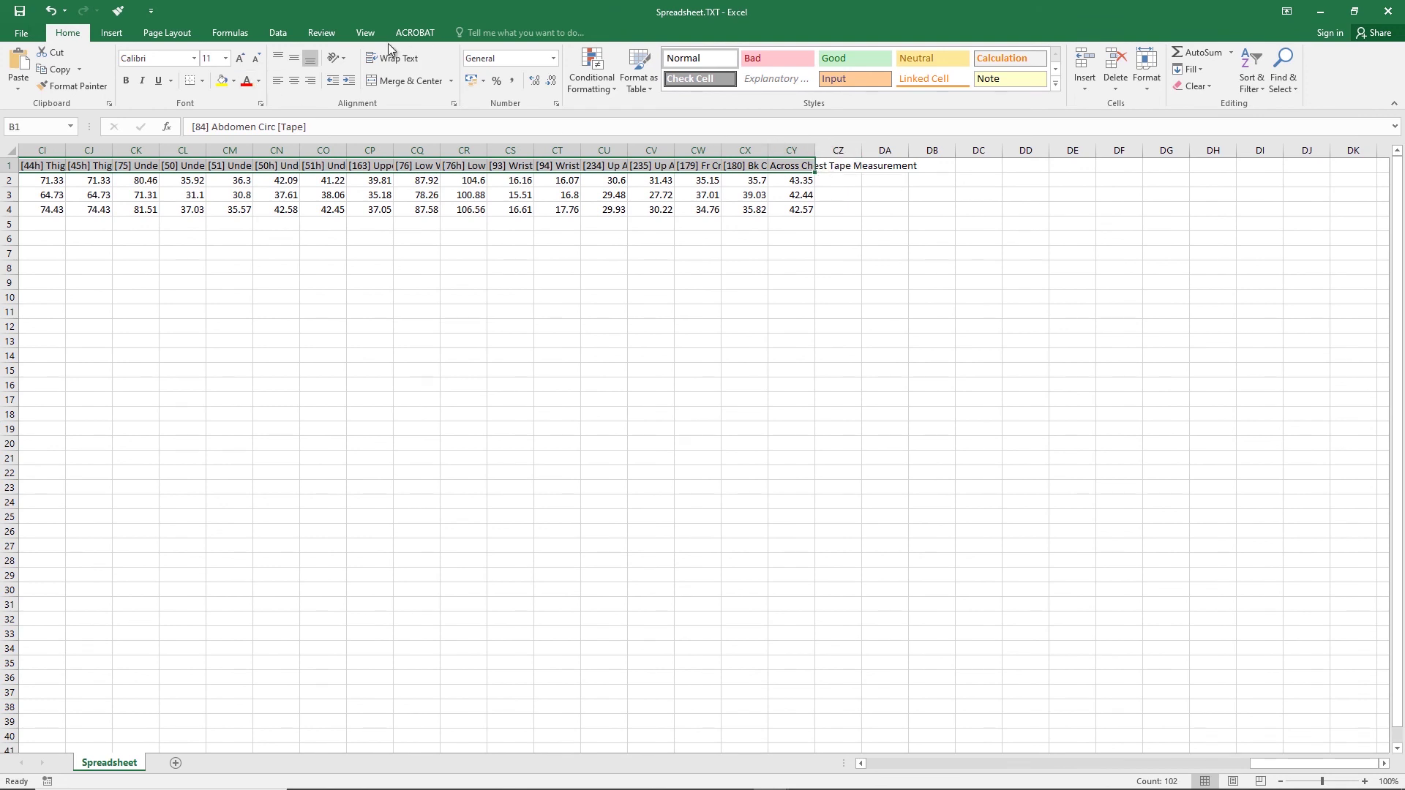
pyautogui.click(338, 57)
pyautogui.click(363, 129)
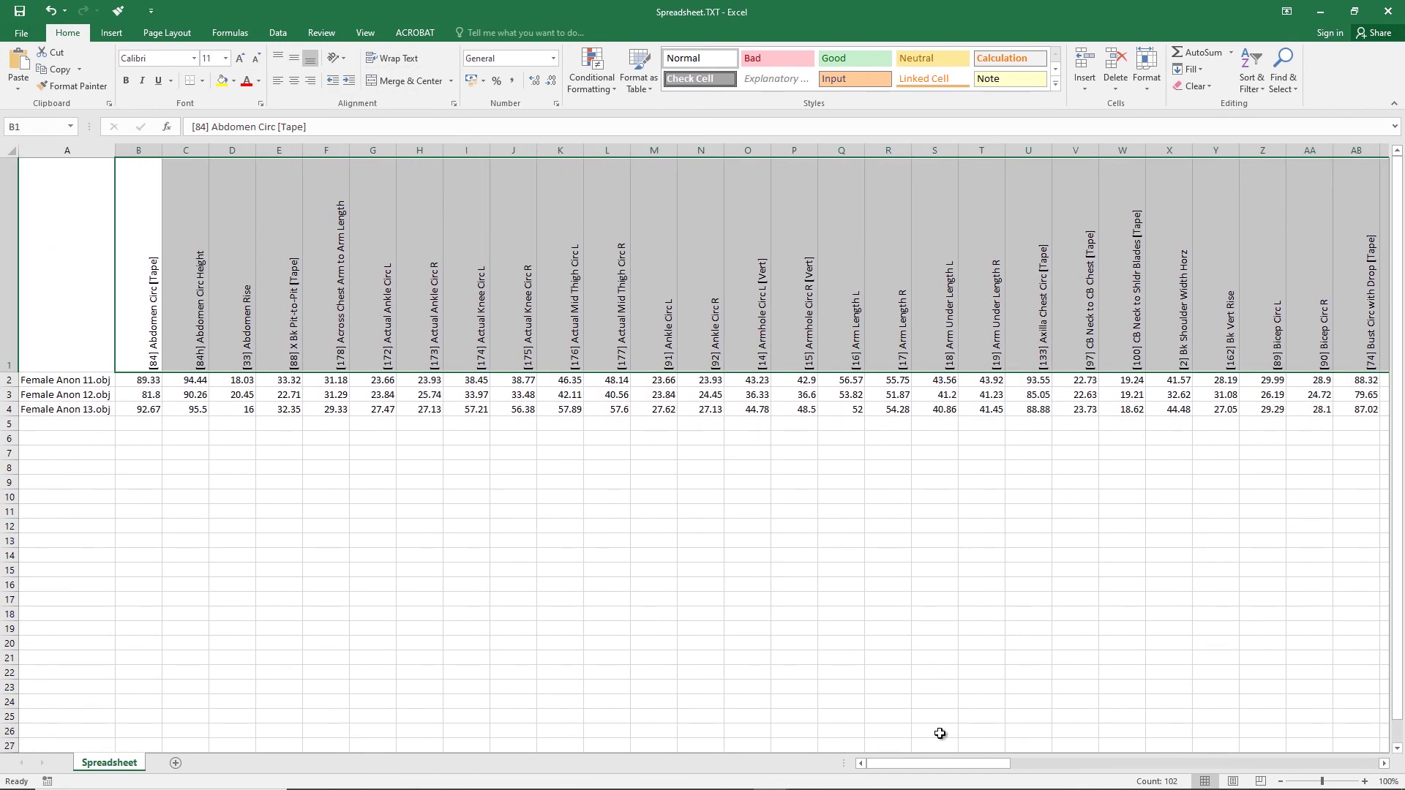
pyautogui.click(389, 61)
# Shorten the header row and autofit every column's width to its contents
pyautogui.moveTo(17, 373); pyautogui.dragTo(17, 333)
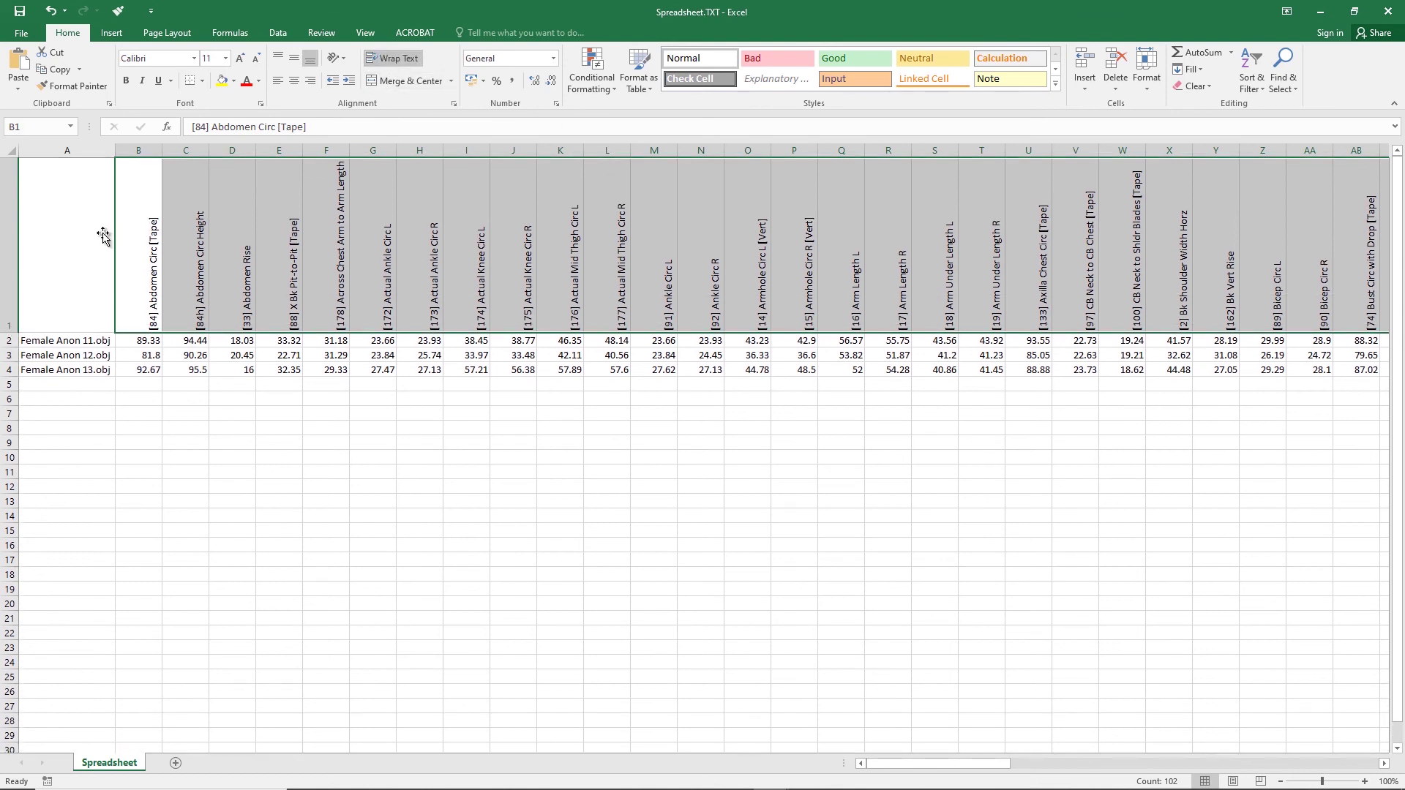
pyautogui.click(11, 151)
pyautogui.doubleClick(160, 150)
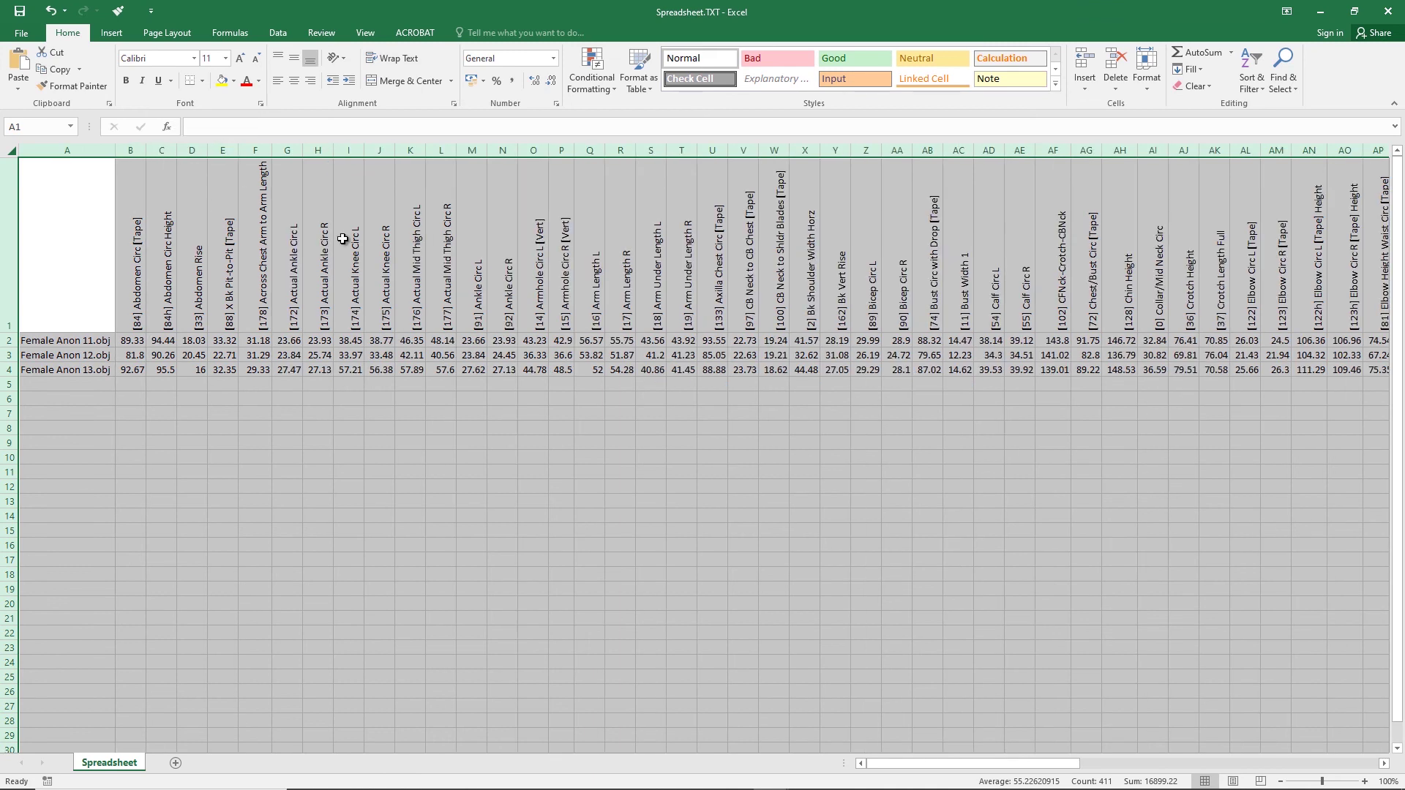
pyautogui.click(437, 472)
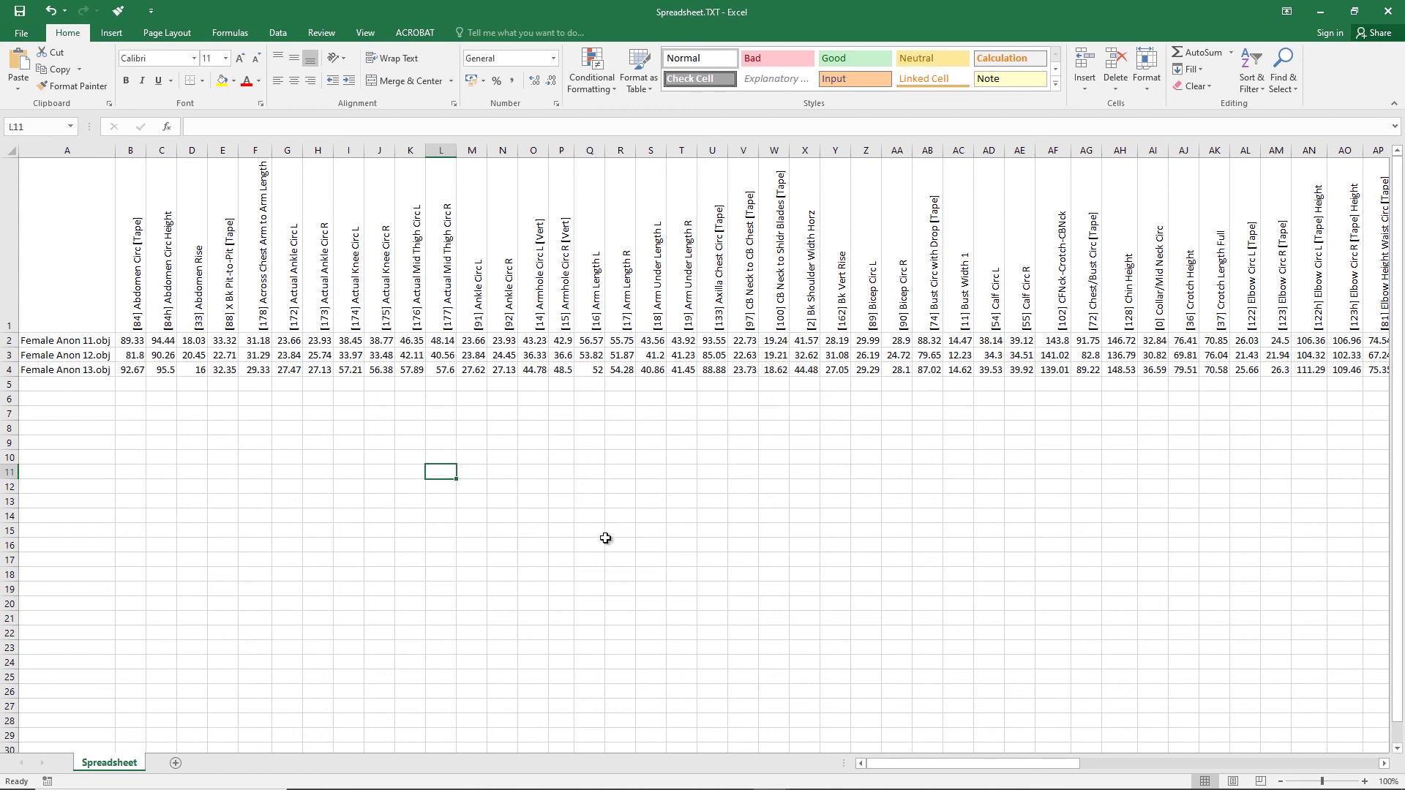
# Return to Size Stream Studio's batch page with Female Anon 11–13.obj still queued
pyautogui.click(848, 782)
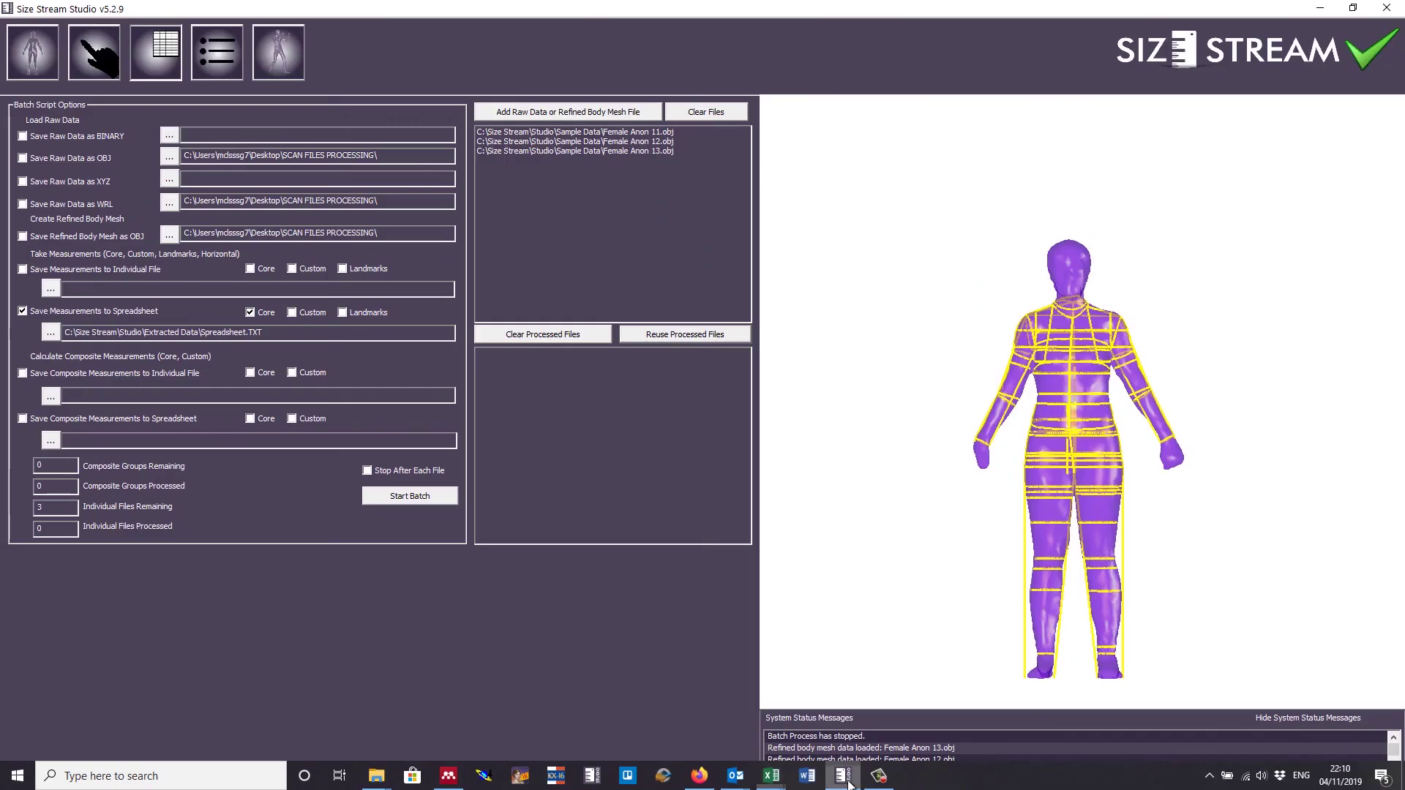